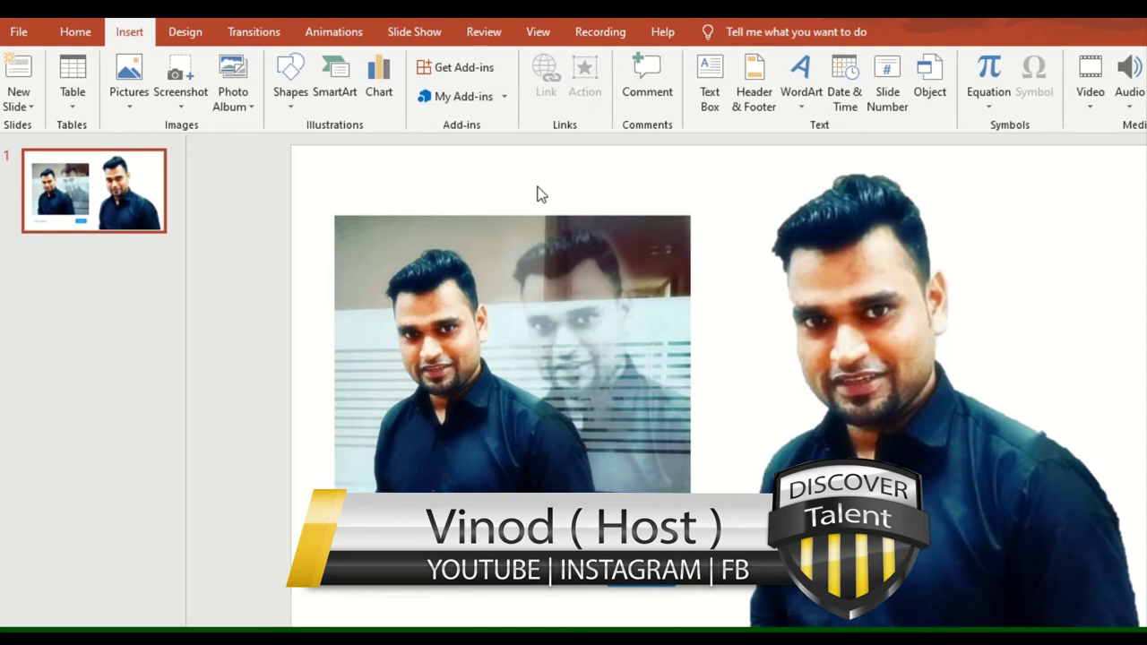
Move the cutout up and add a WordArt 'BEFORE' label beneath the original photo.
left_click(478, 403)
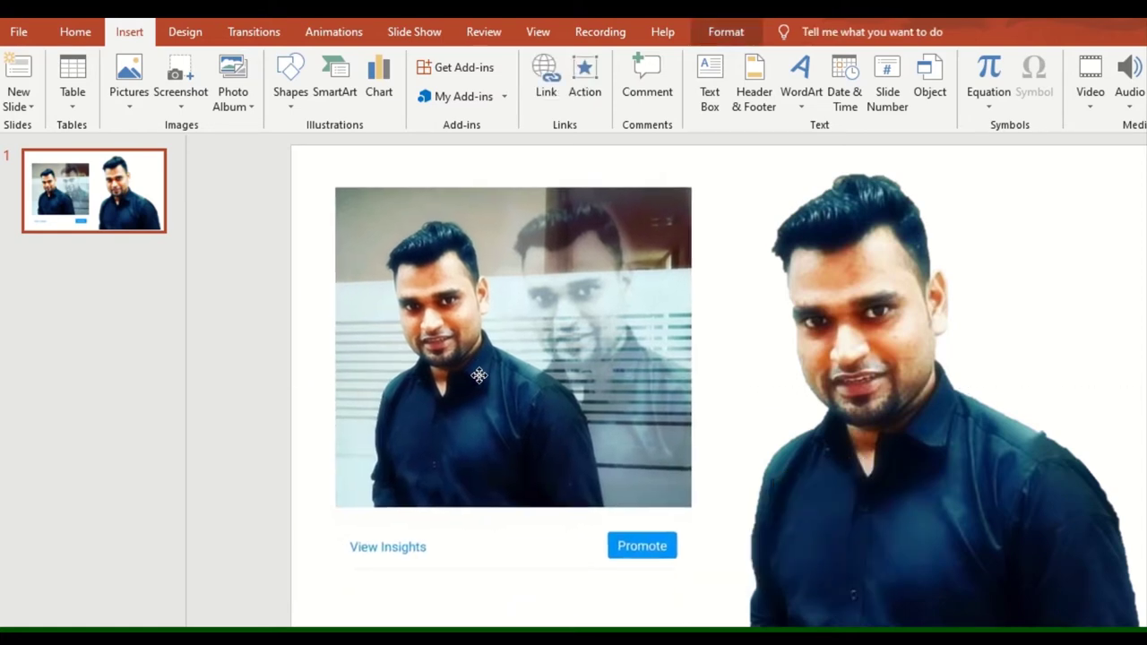
left_click_drag(929, 440, 926, 426)
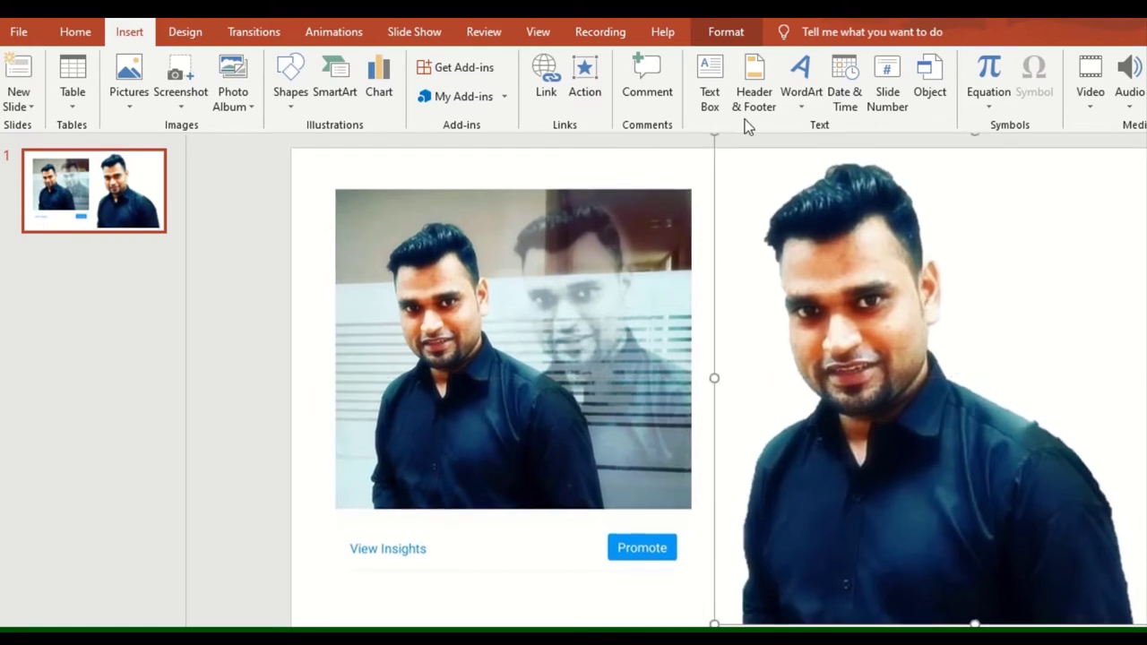
left_click(804, 110)
left_click(854, 156)
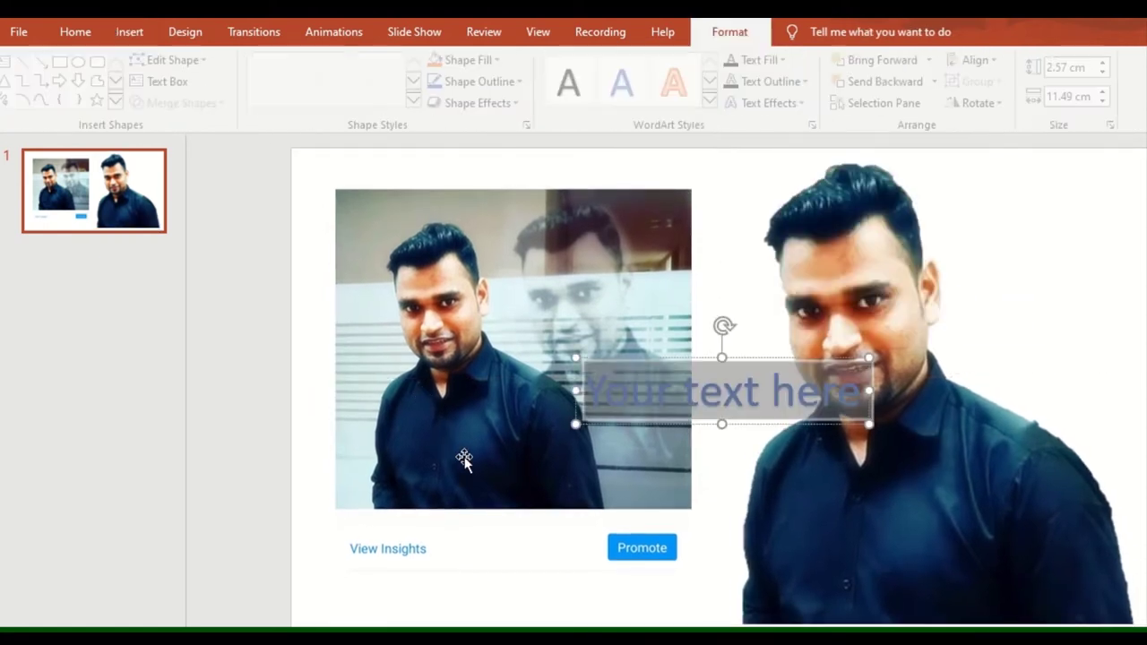
type("B")
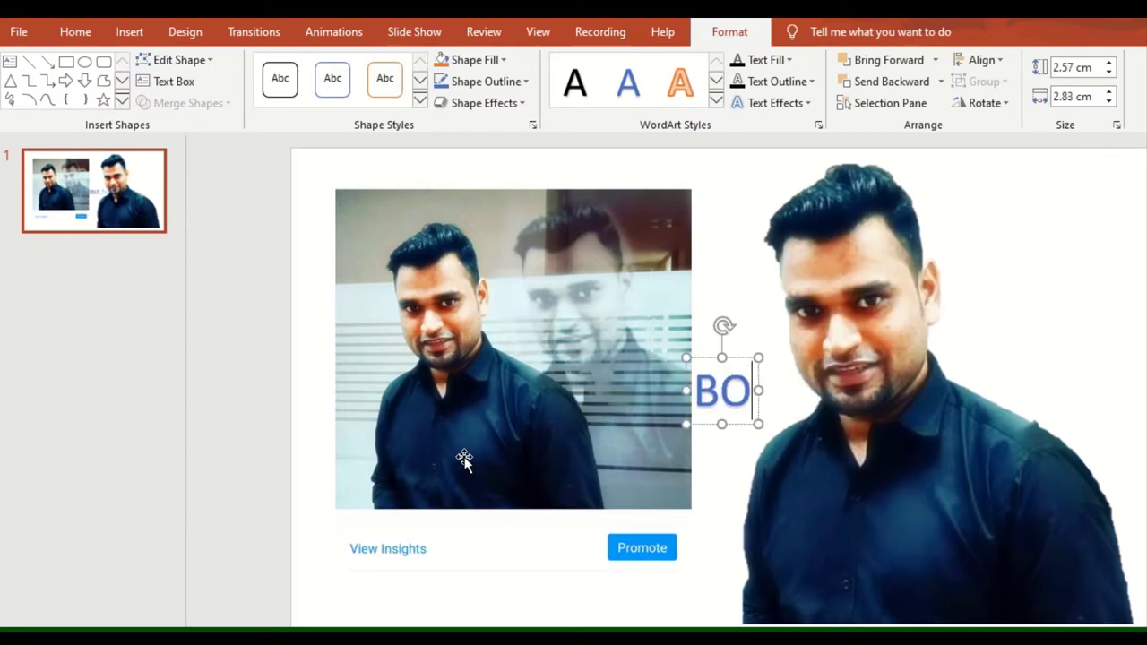
type("EFORE")
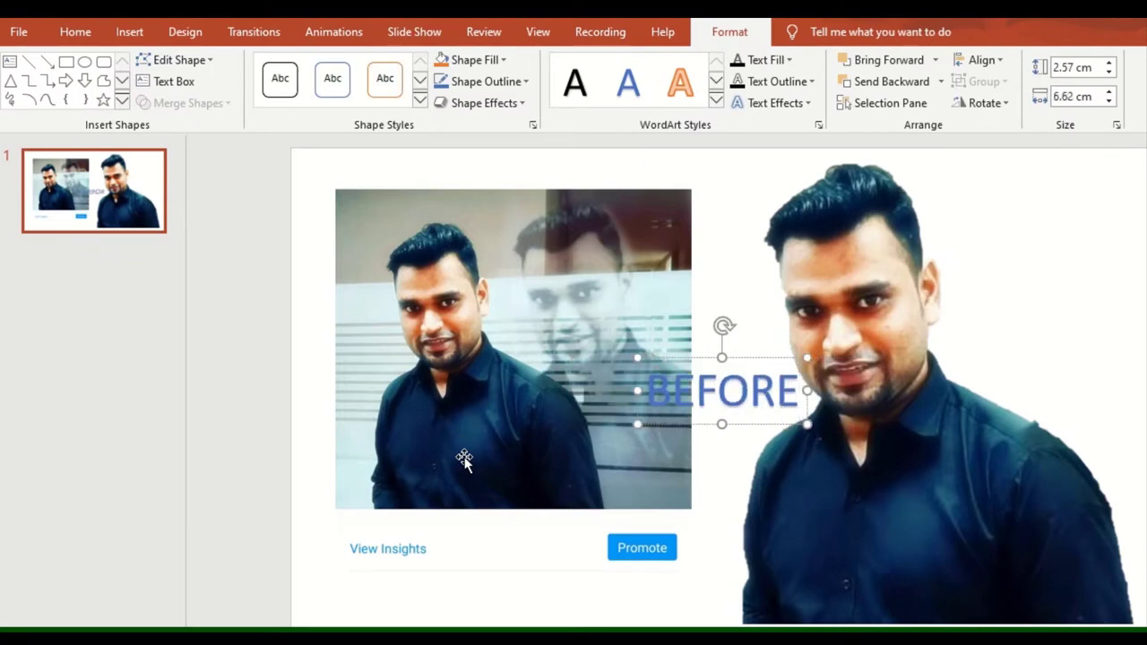
mouse_move(745, 362)
left_mouse_down()
mouse_move(539, 546)
mouse_move(540, 565)
mouse_move(1067, 209)
left_mouse_up()
Change the copied label's text to 'AFTER' beside the cutout.
double_click(1042, 248)
type("a")
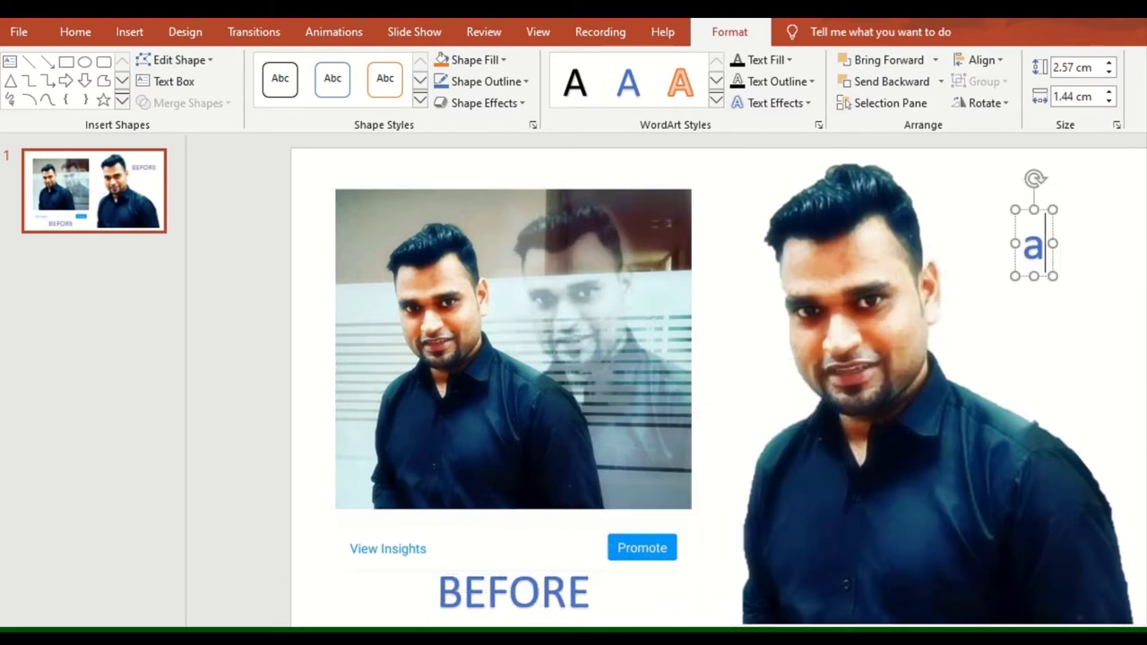
key("BackSpace")
type("AFTER")
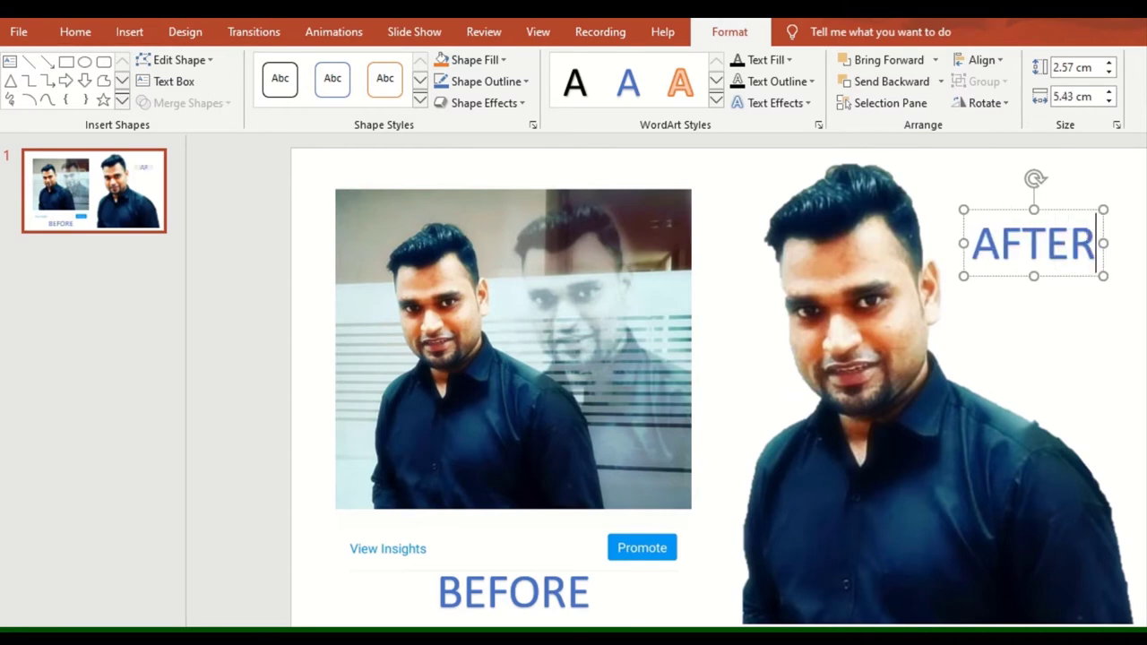
left_click(1014, 383)
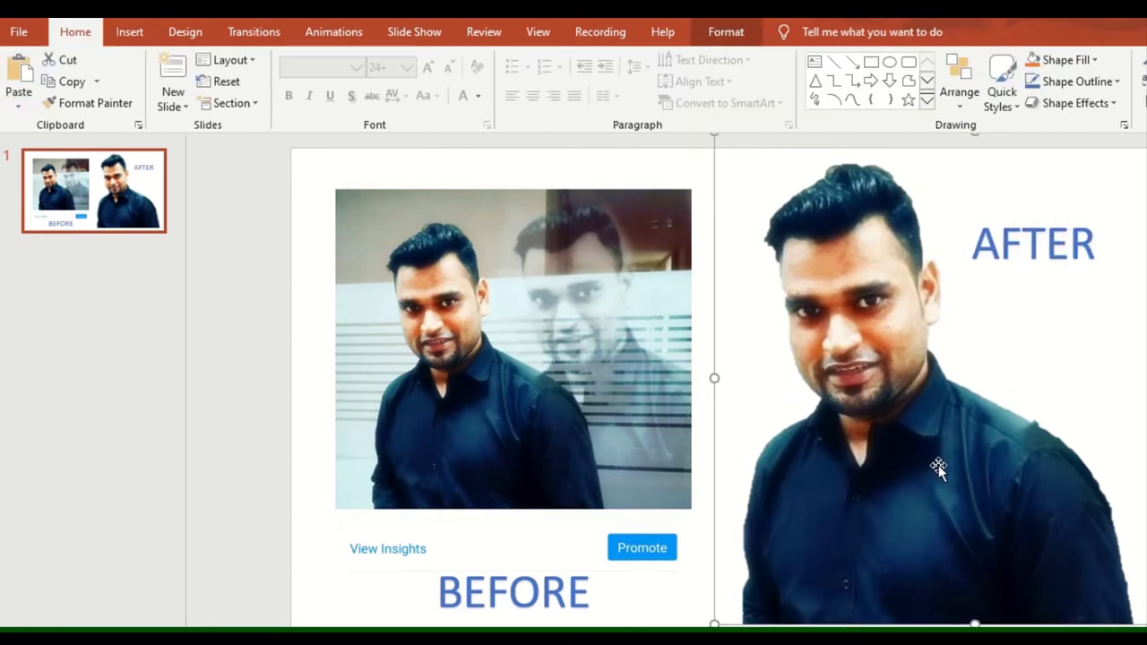
Nudge the cutout left and fine-tune the original photo above BEFORE, then bring the browser forward.
left_click_drag(939, 467, 912, 452)
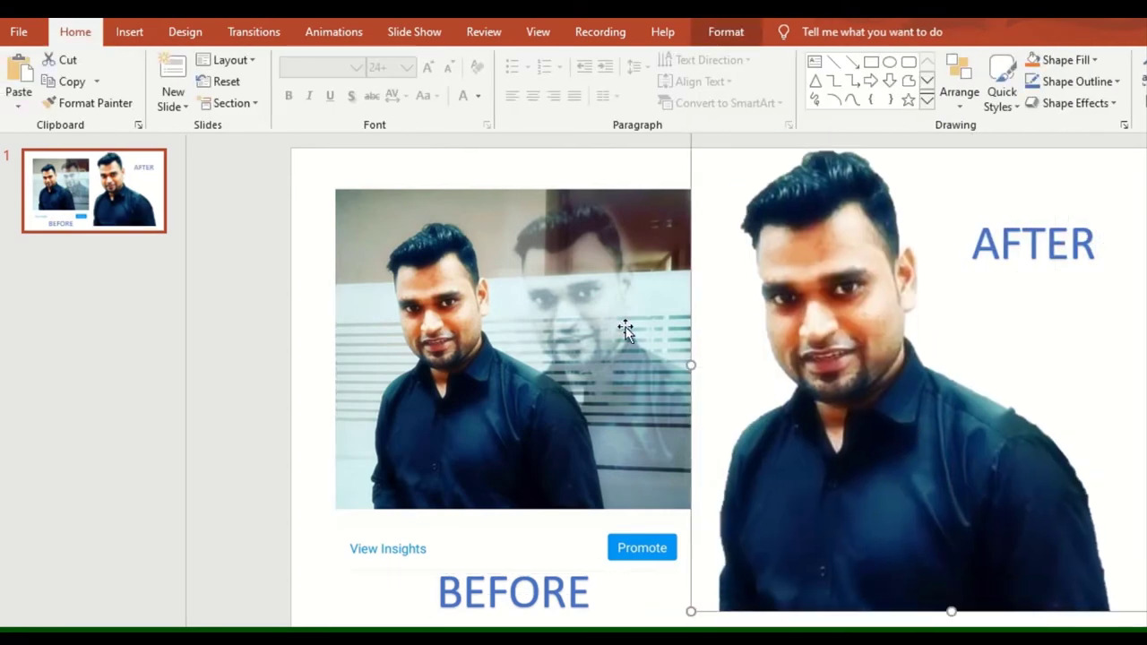
left_click_drag(561, 327, 525, 340)
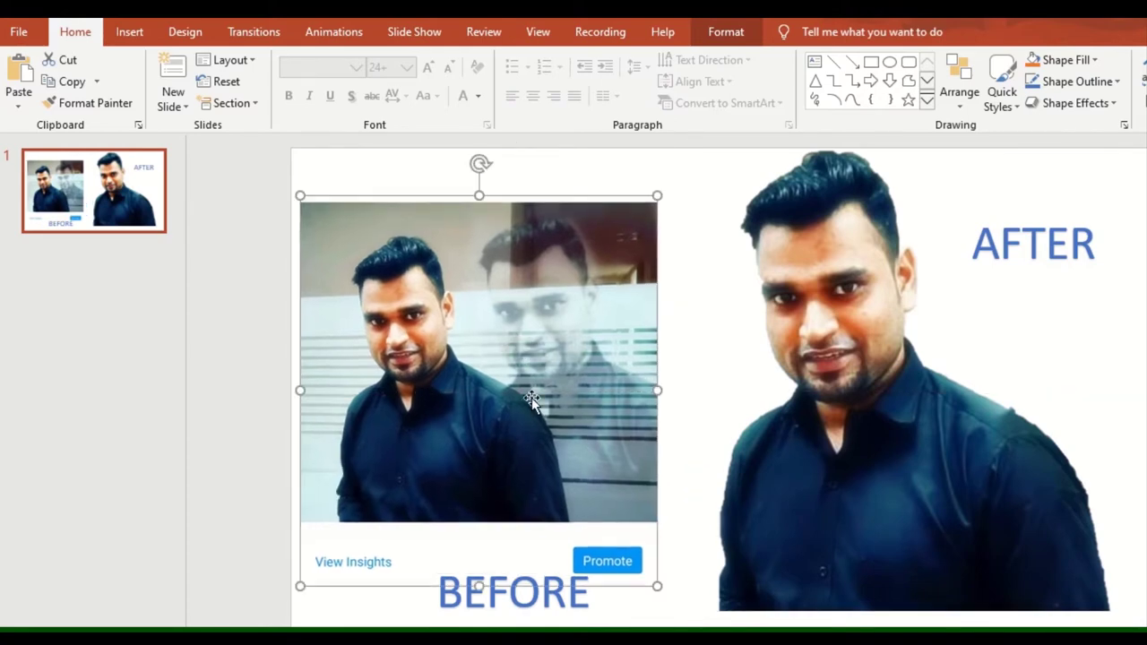
left_click_drag(529, 394, 563, 381)
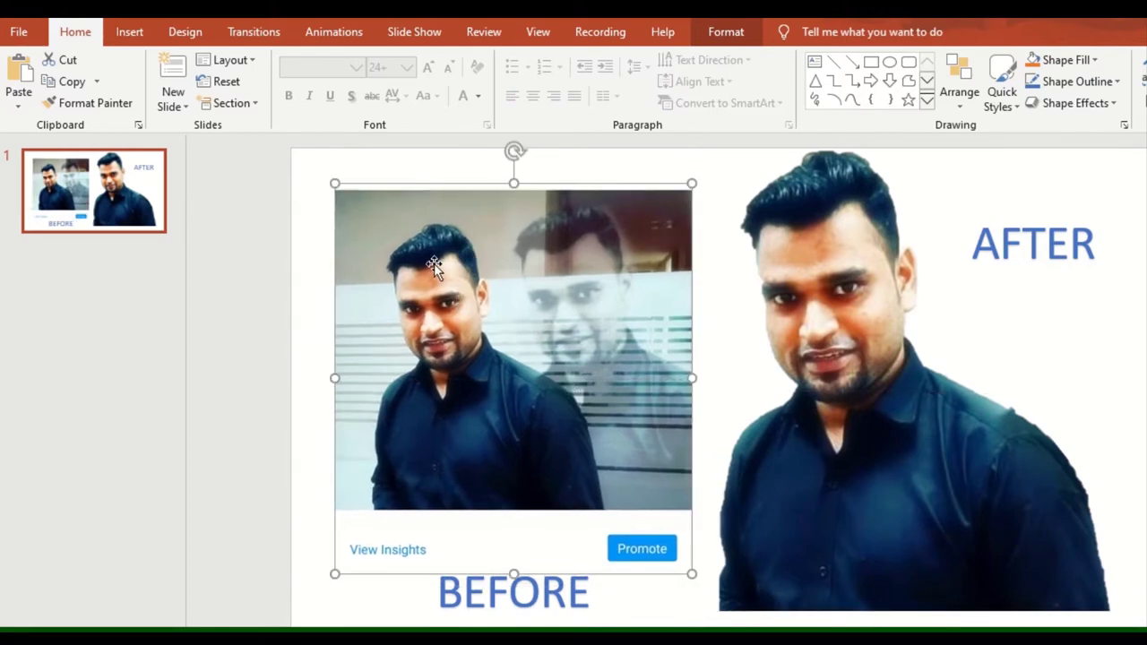
left_click_drag(435, 269, 441, 242)
left_click_drag(543, 309, 536, 334)
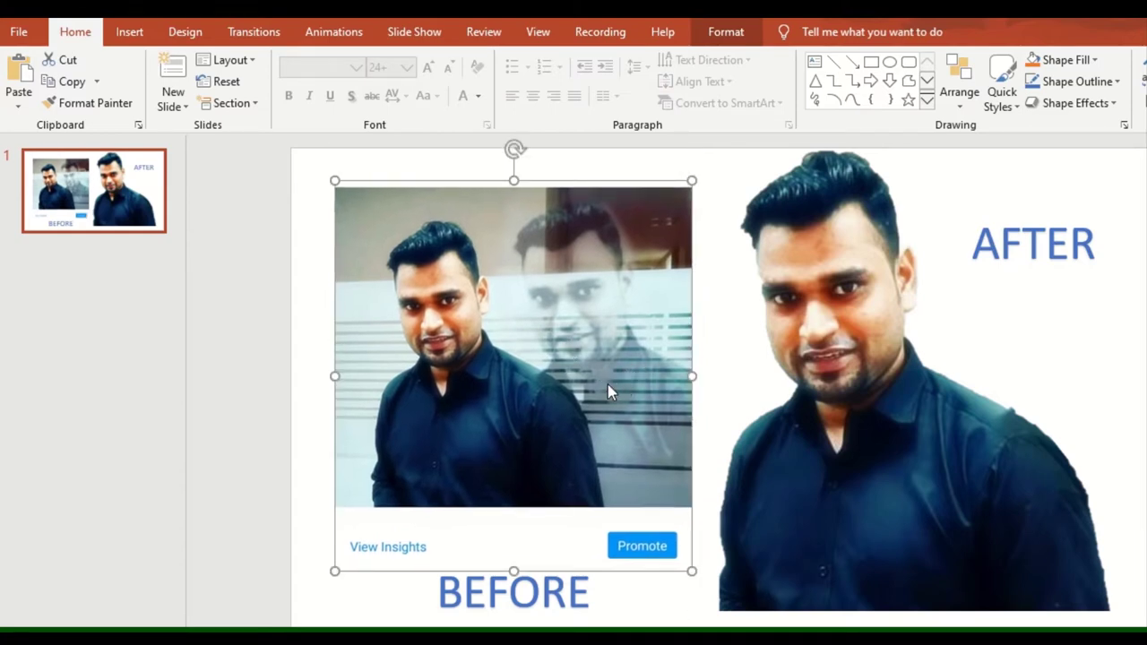
key("super+Tab")
left_click(546, 215)
Insert myfilephoto from this device and shift it slightly left and up.
left_click(135, 36)
left_click(135, 97)
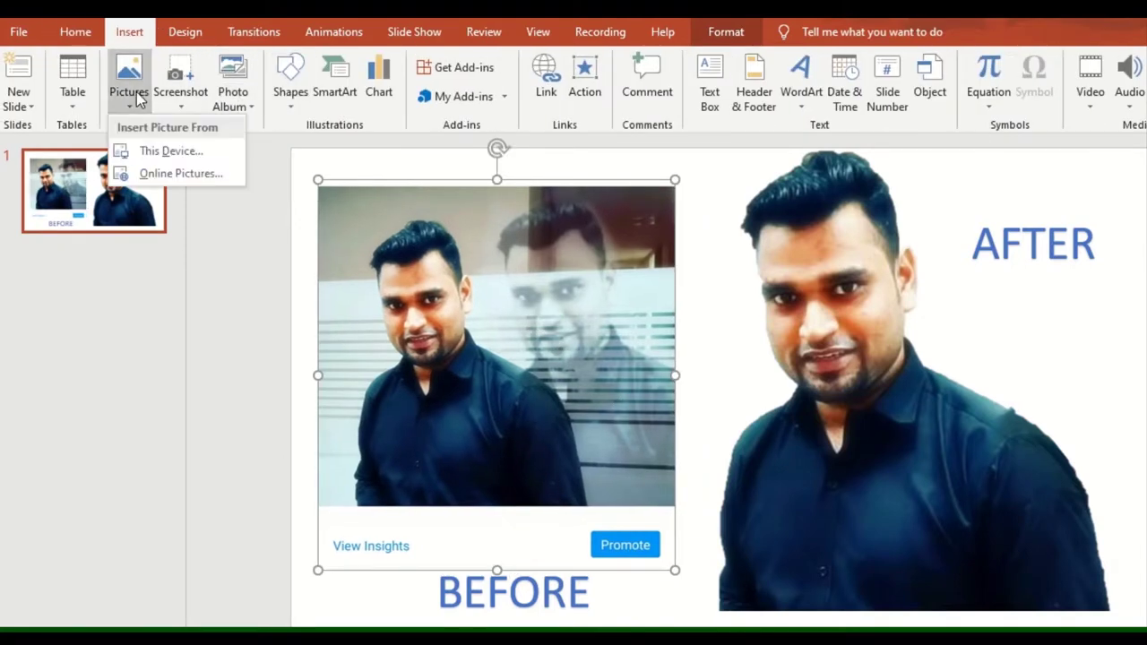
left_click(173, 147)
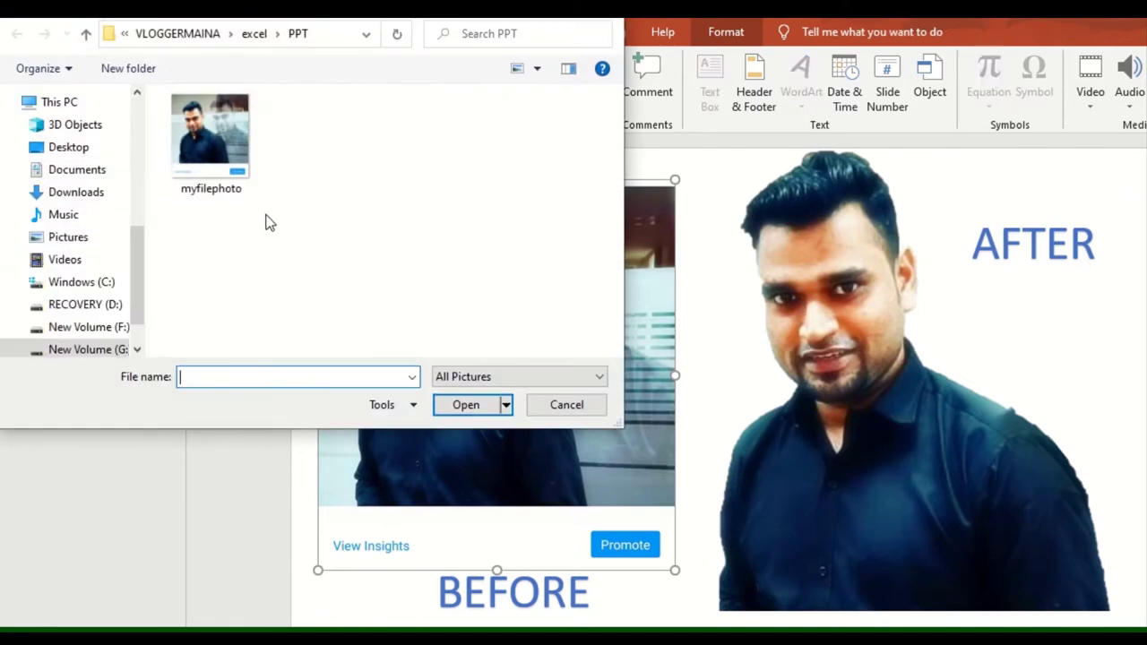
left_click(232, 175)
left_click(466, 404)
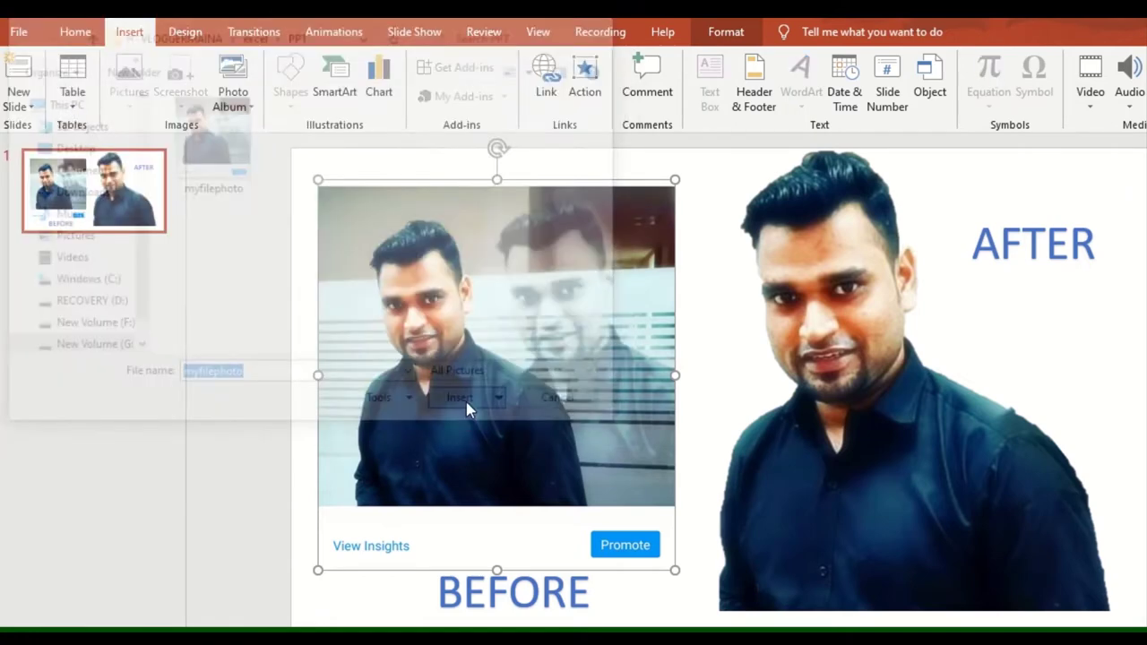
left_click_drag(717, 397, 689, 381)
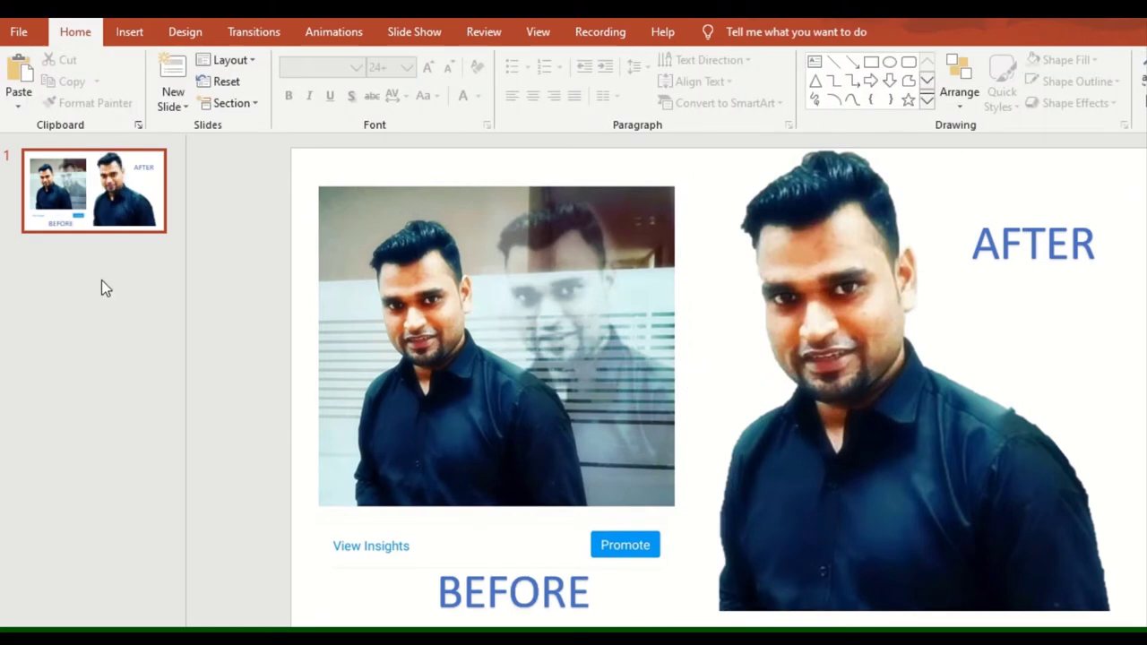
Add a new slide after slide 1 and delete both of its placeholders.
left_click(88, 215)
key("Return")
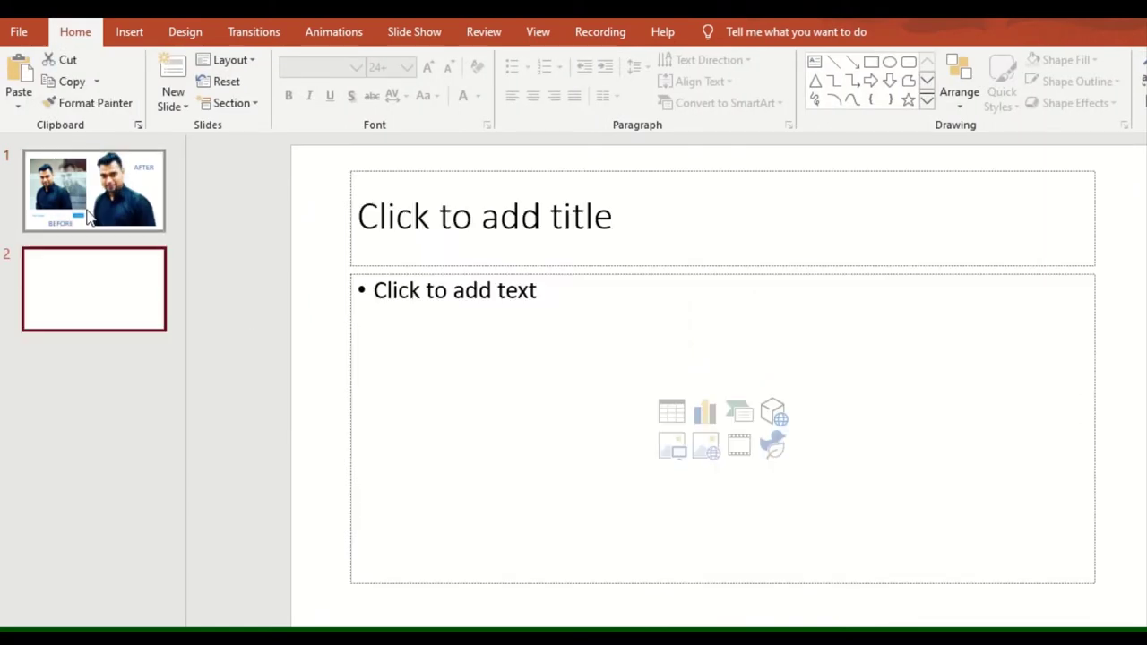
left_click_drag(317, 148, 1119, 610)
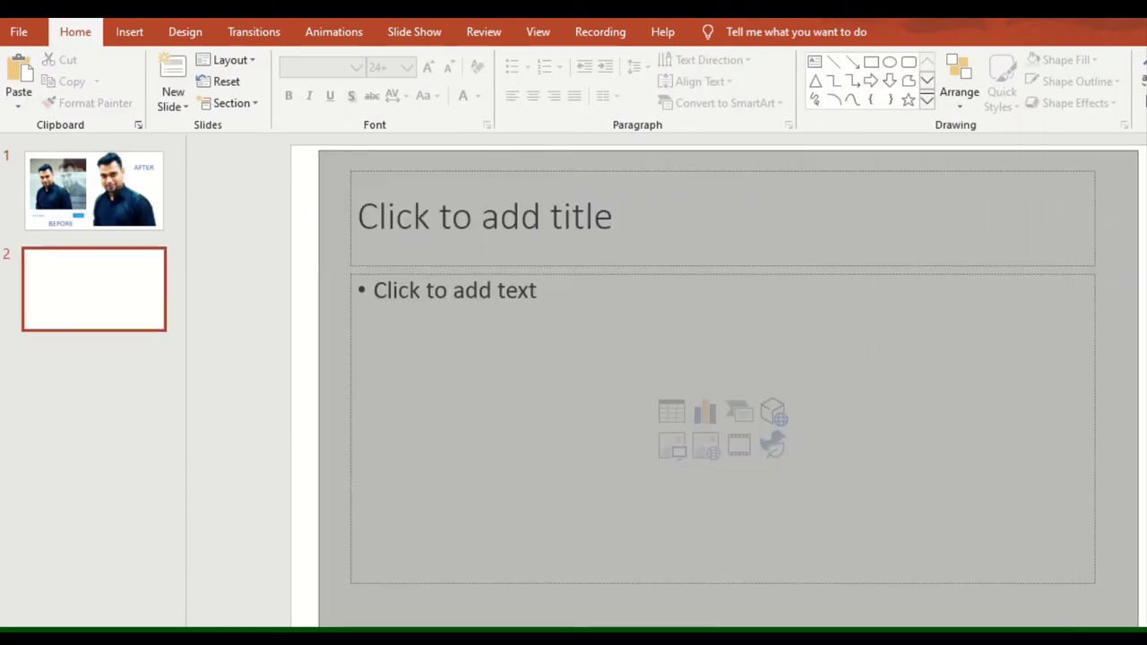
key("Delete")
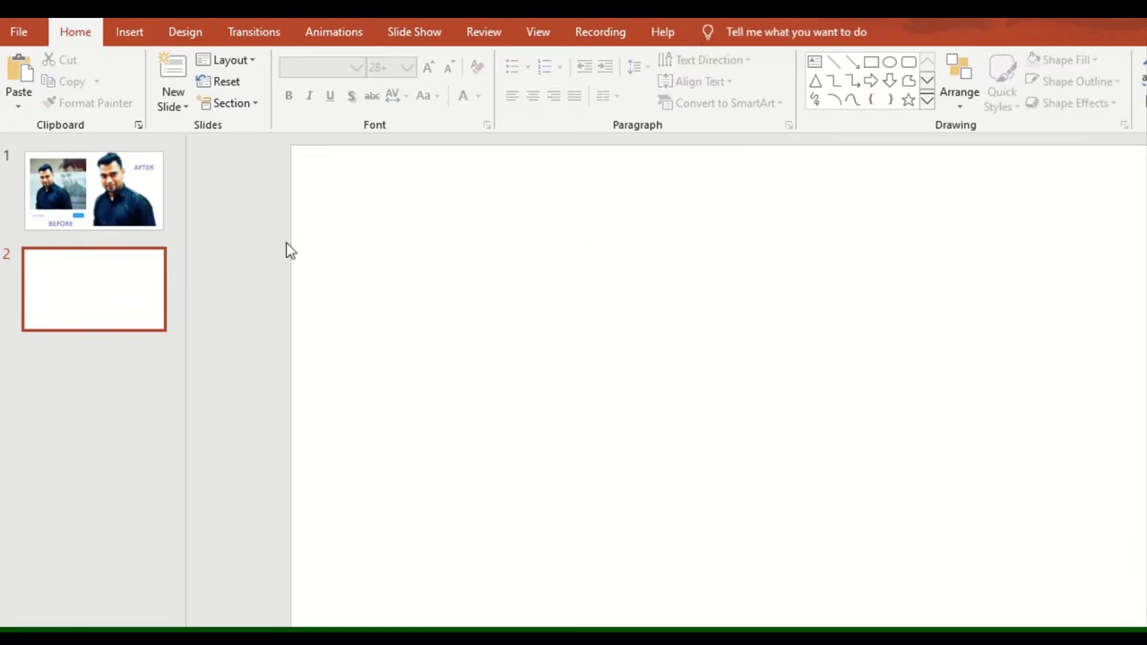
Insert myfilephoto onto slide 2 and position it toward the slide's left side.
left_click(129, 31)
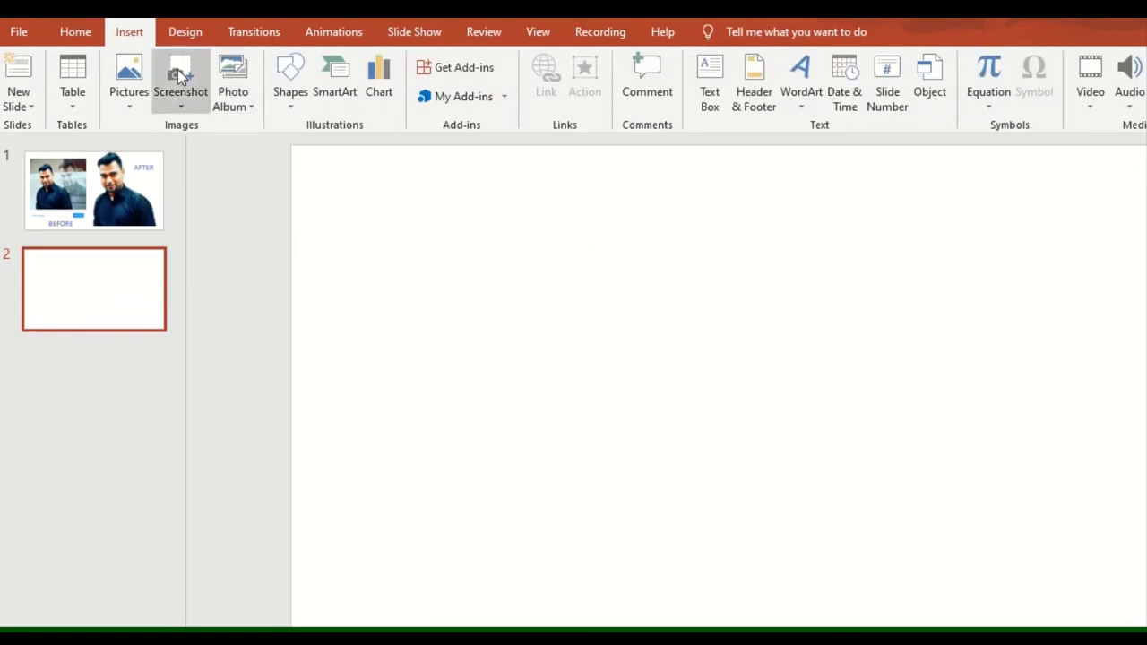
left_click(129, 74)
left_click(170, 151)
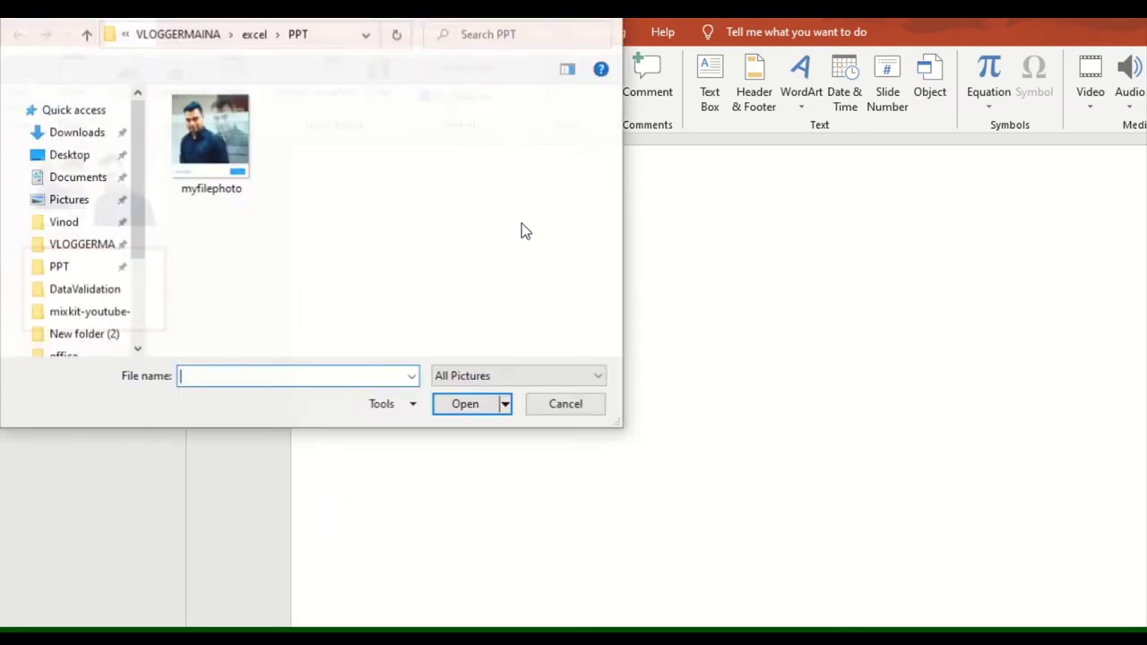
left_click(224, 186)
left_click(466, 405)
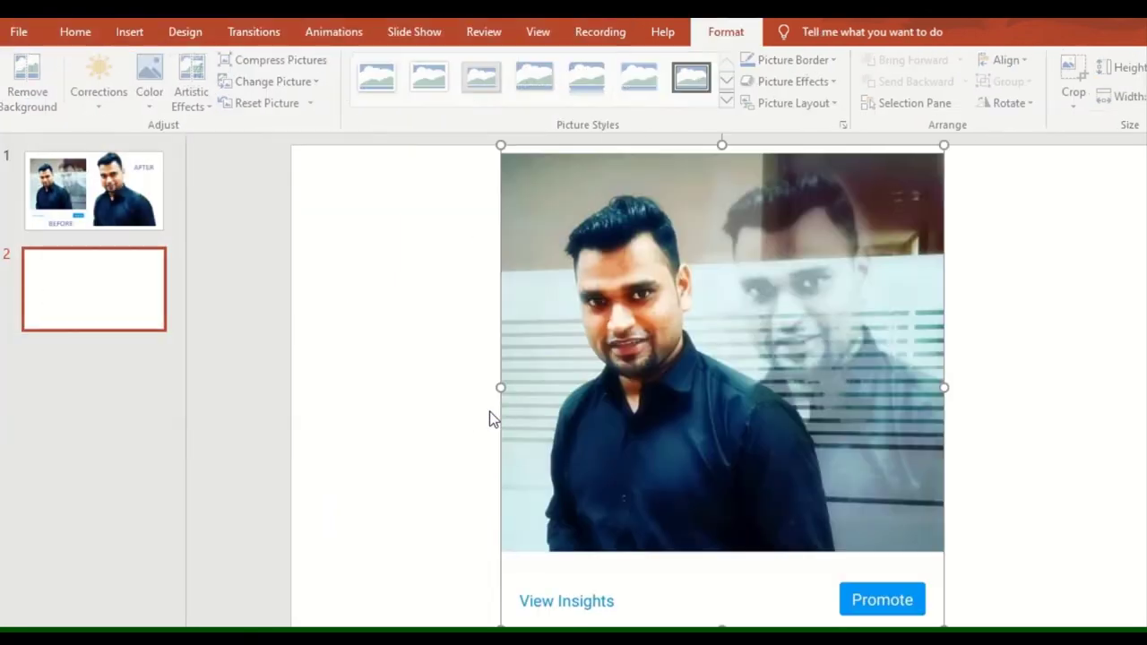
left_click_drag(714, 386, 525, 384)
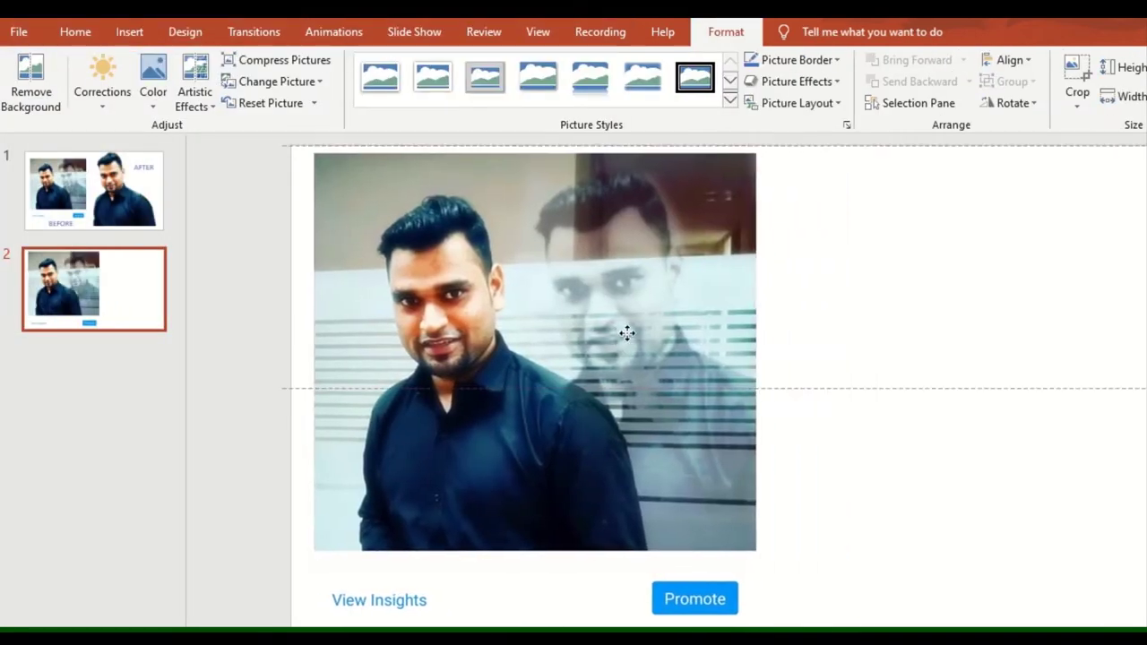
left_click_drag(682, 353, 696, 353)
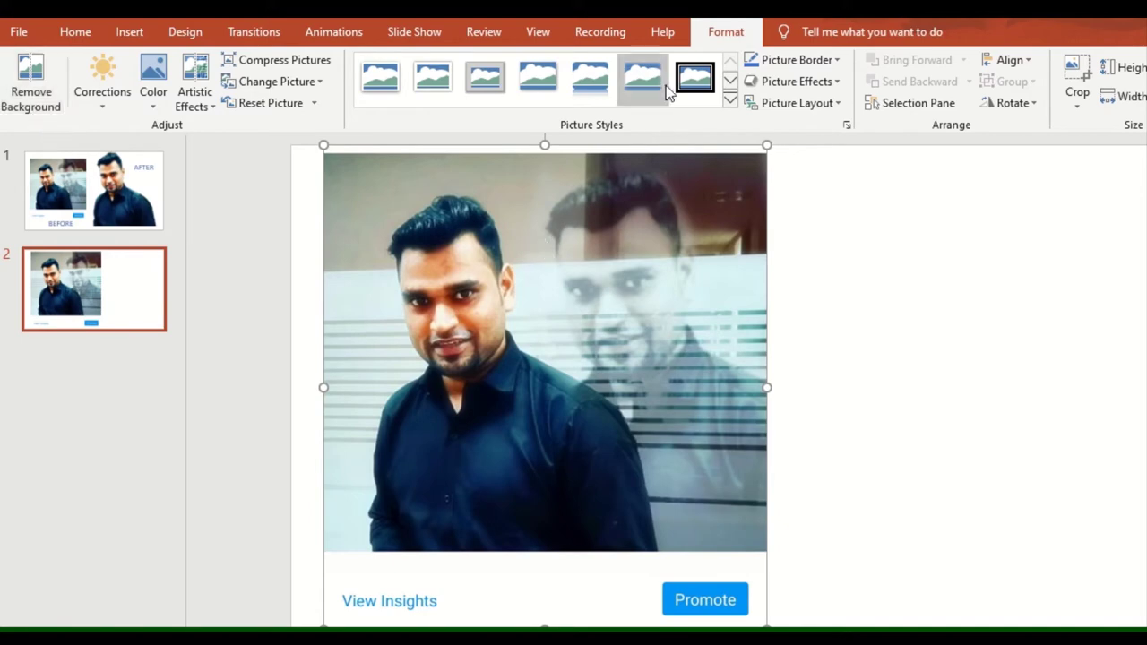
Reselect the photo on slide 2 and move it slightly down and right.
left_click(83, 32)
left_click(132, 34)
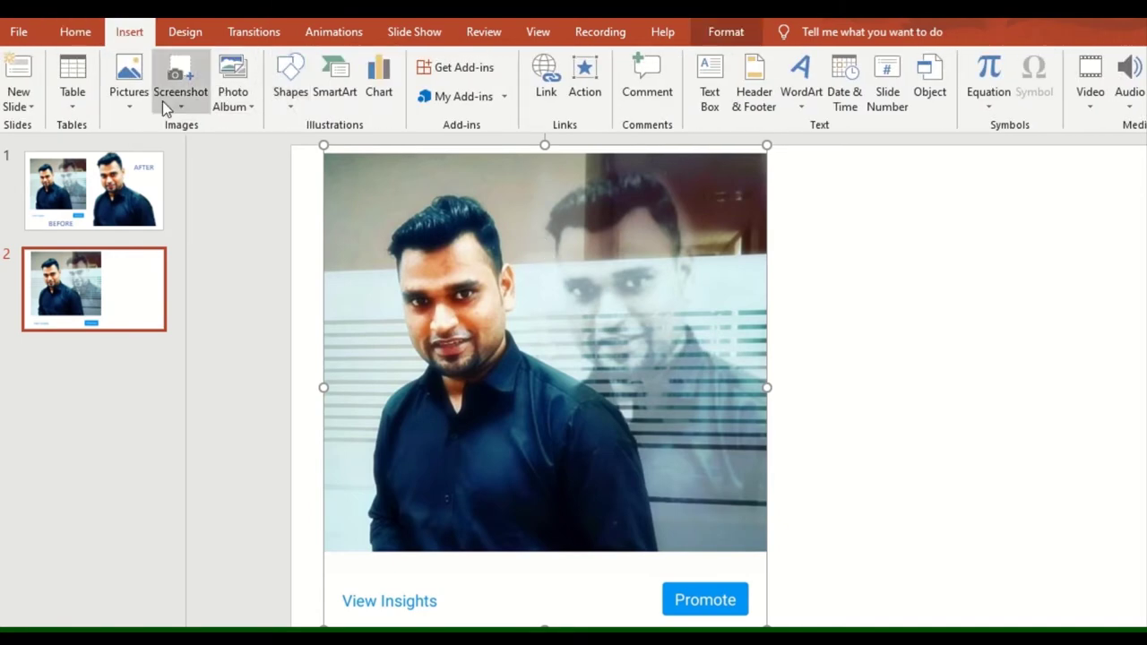
left_click(144, 104)
left_click(489, 247)
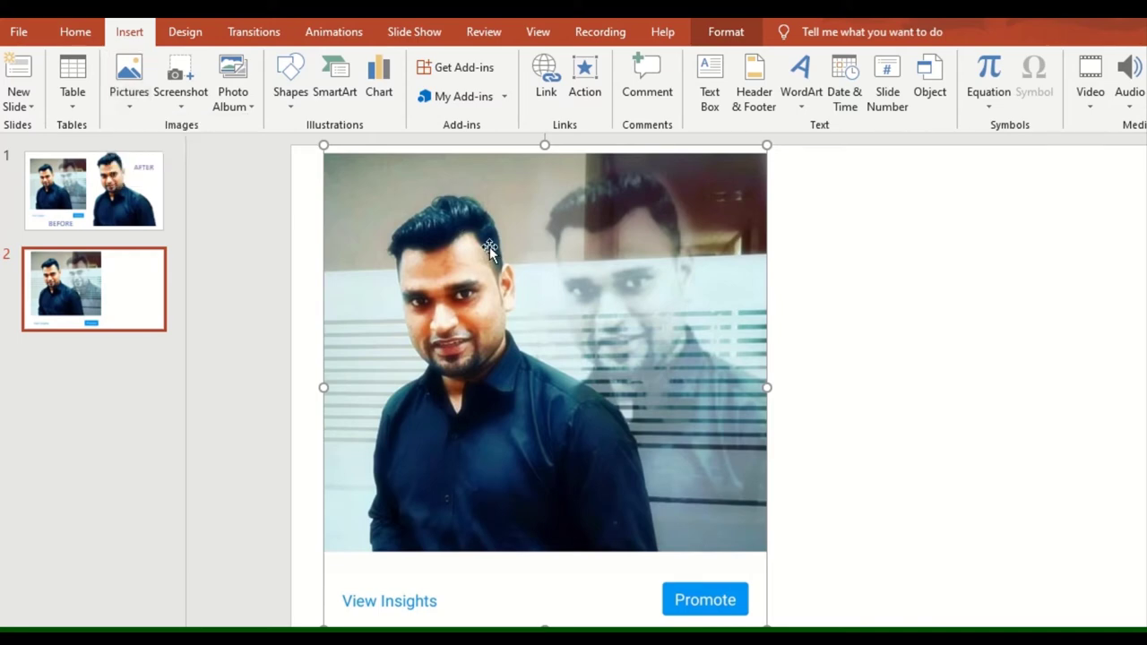
left_click(963, 341)
left_click(669, 341)
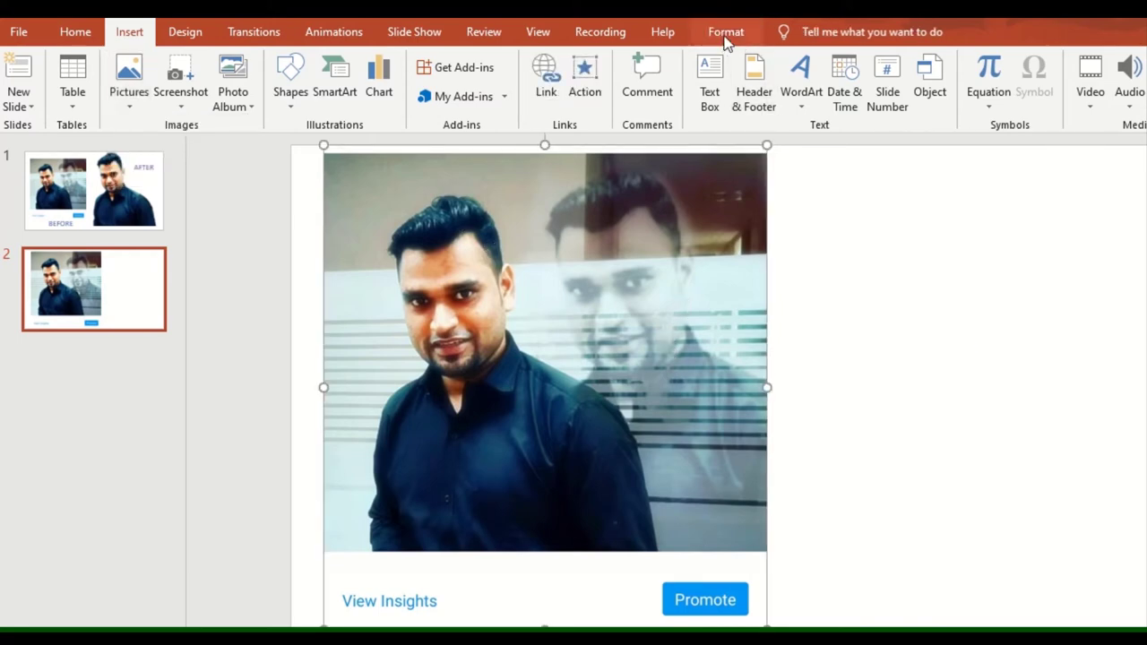
left_click_drag(712, 286, 761, 300)
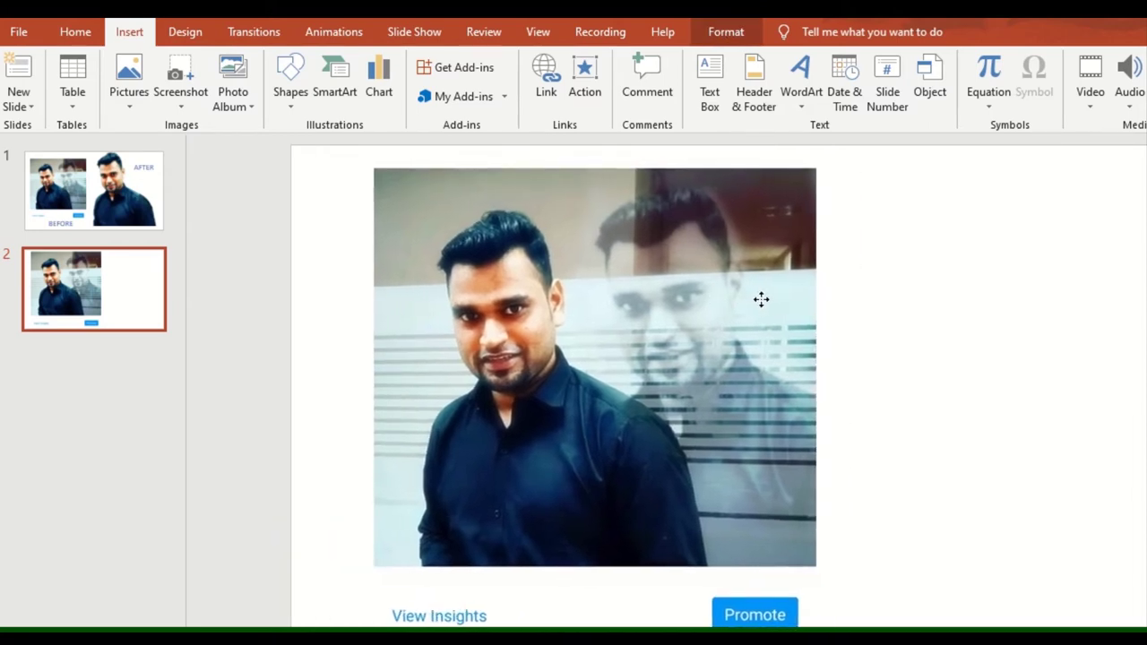
Crop the photo to a tight portrait of the man and shift it slightly left.
left_click(727, 31)
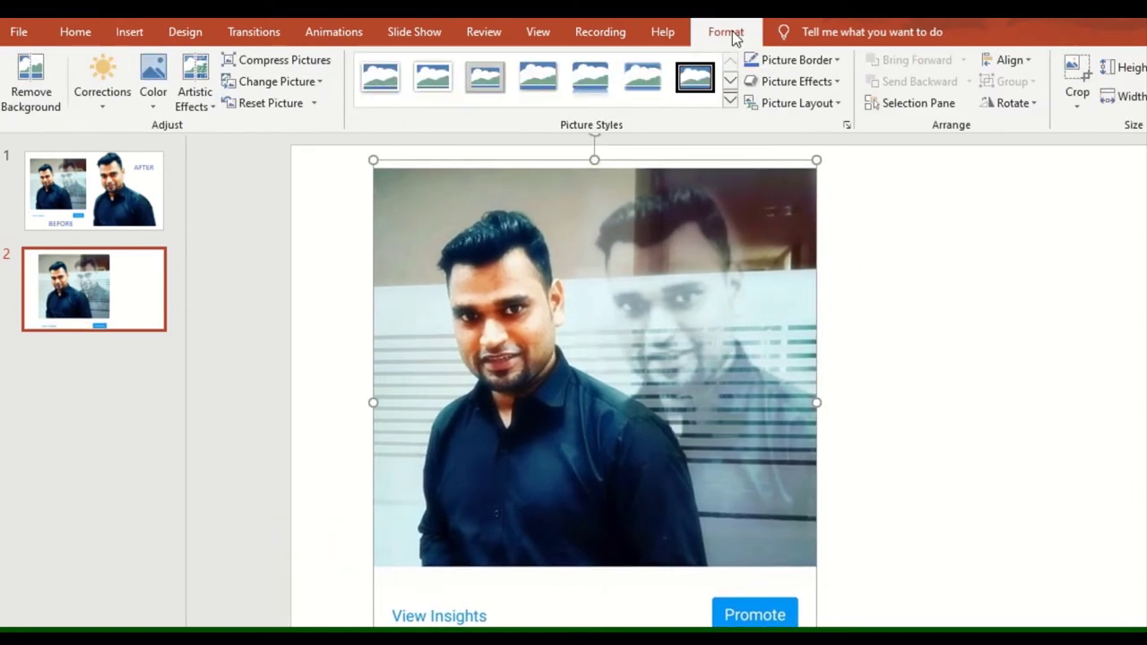
left_click(1076, 76)
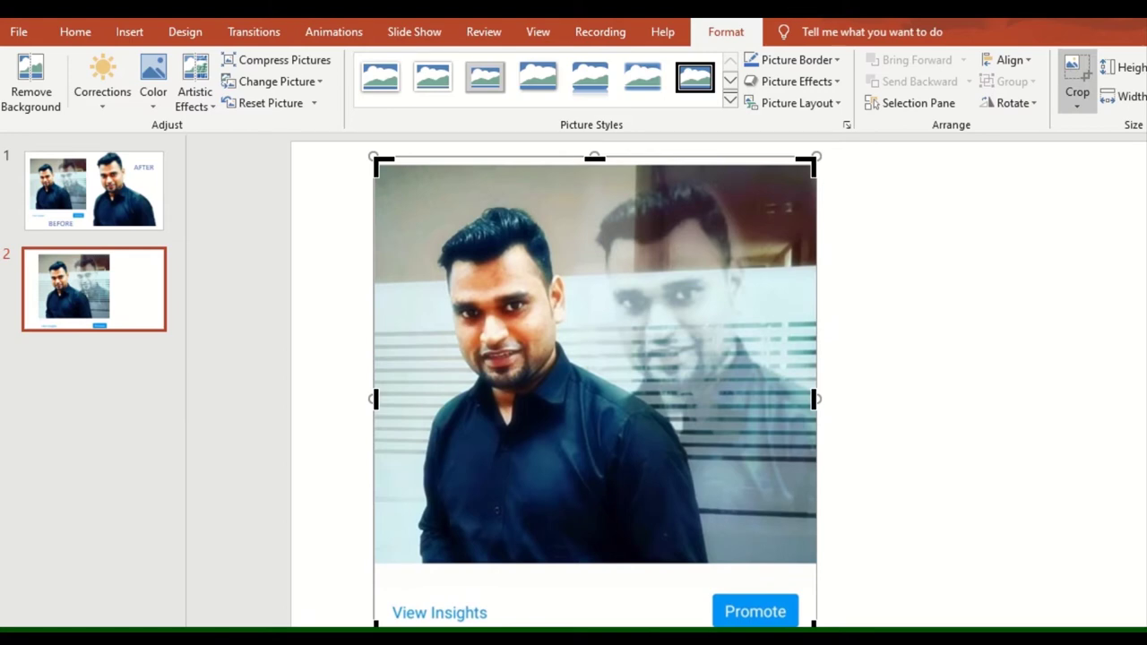
left_click_drag(814, 624, 786, 555)
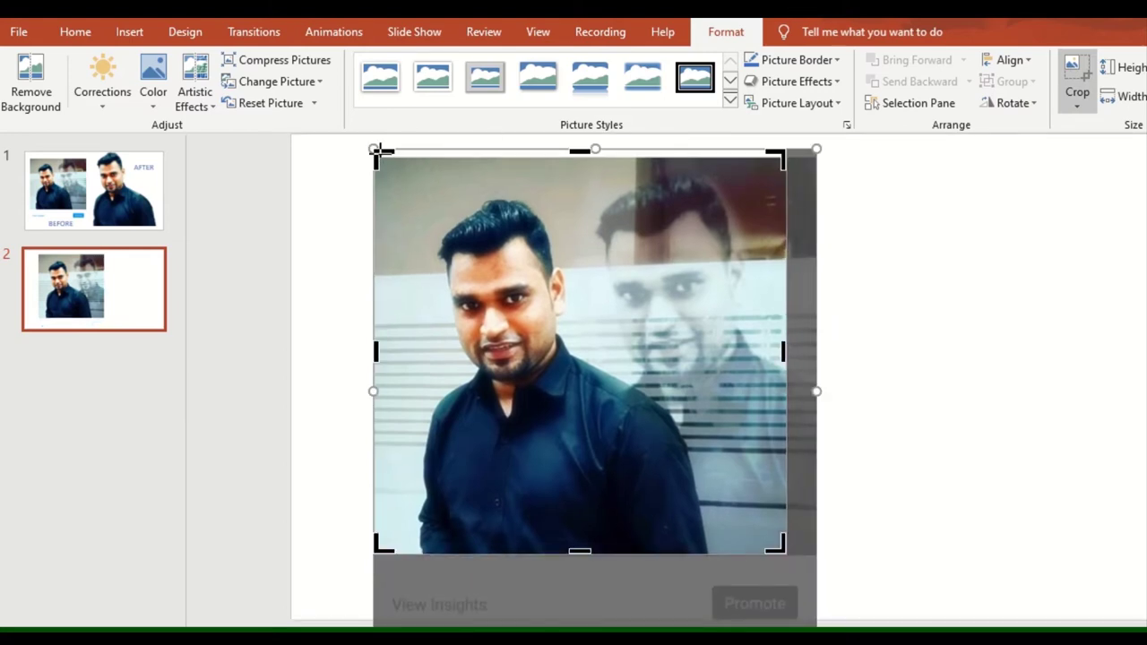
left_click_drag(380, 152, 412, 204)
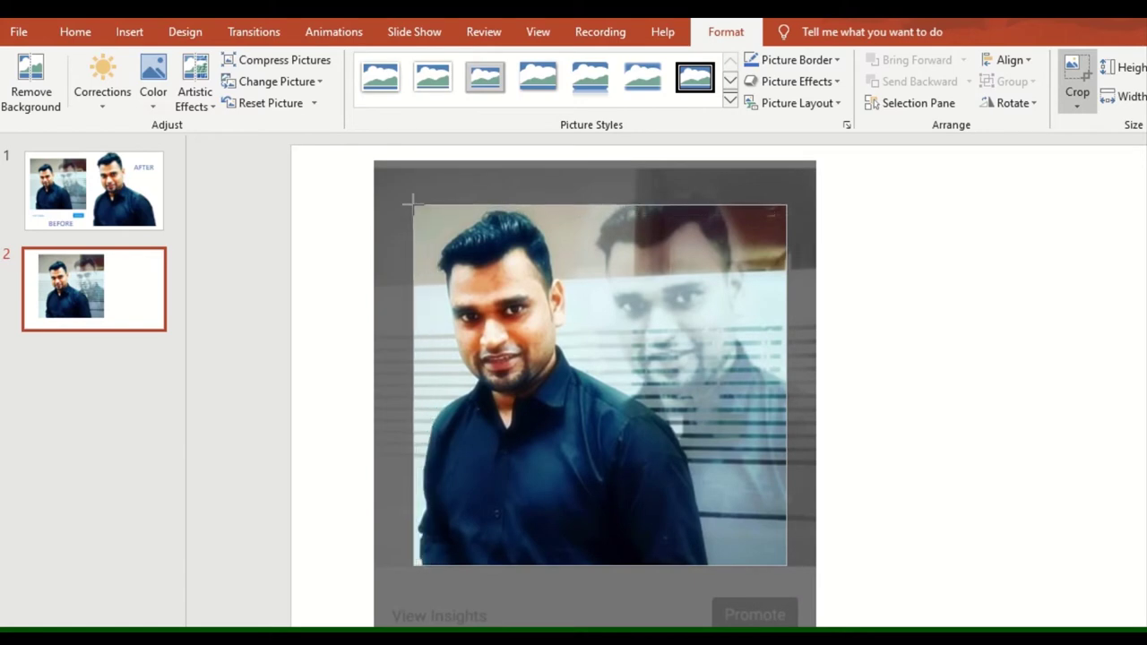
left_click_drag(776, 550, 706, 562)
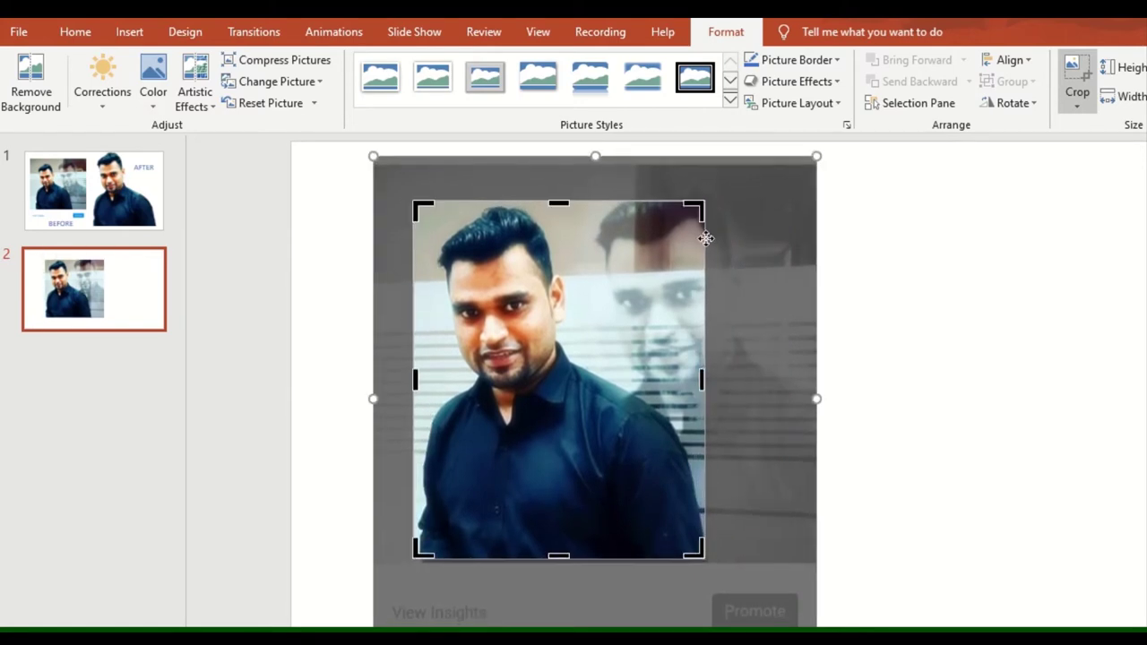
left_click(890, 283)
left_click(654, 414)
left_click_drag(653, 414, 608, 407)
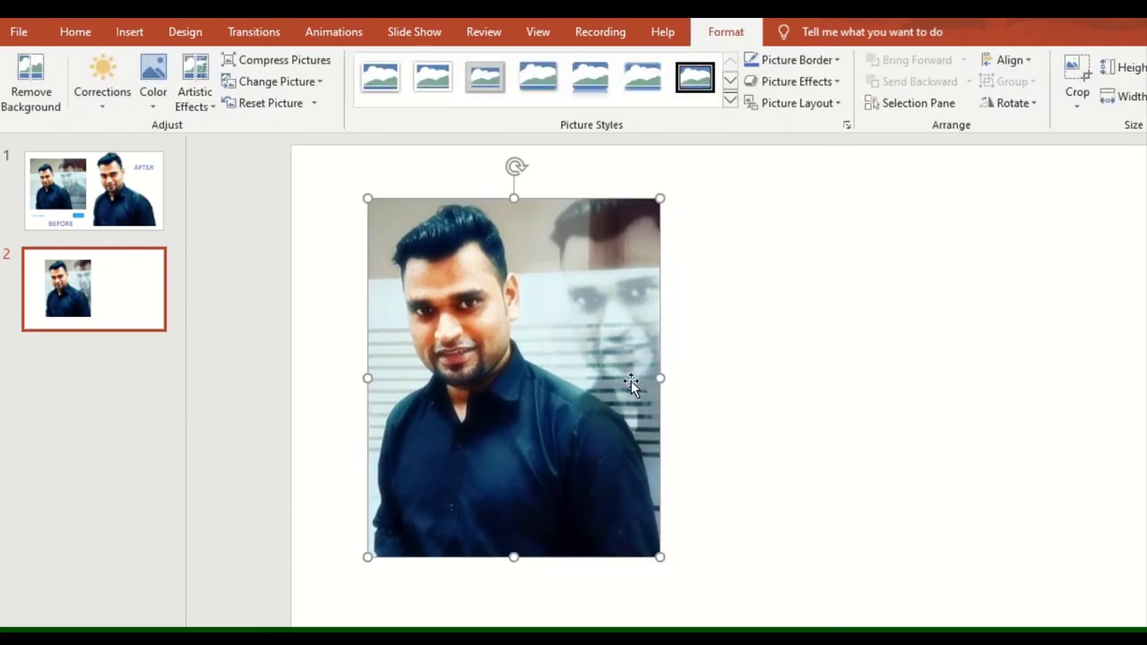
left_click(45, 107)
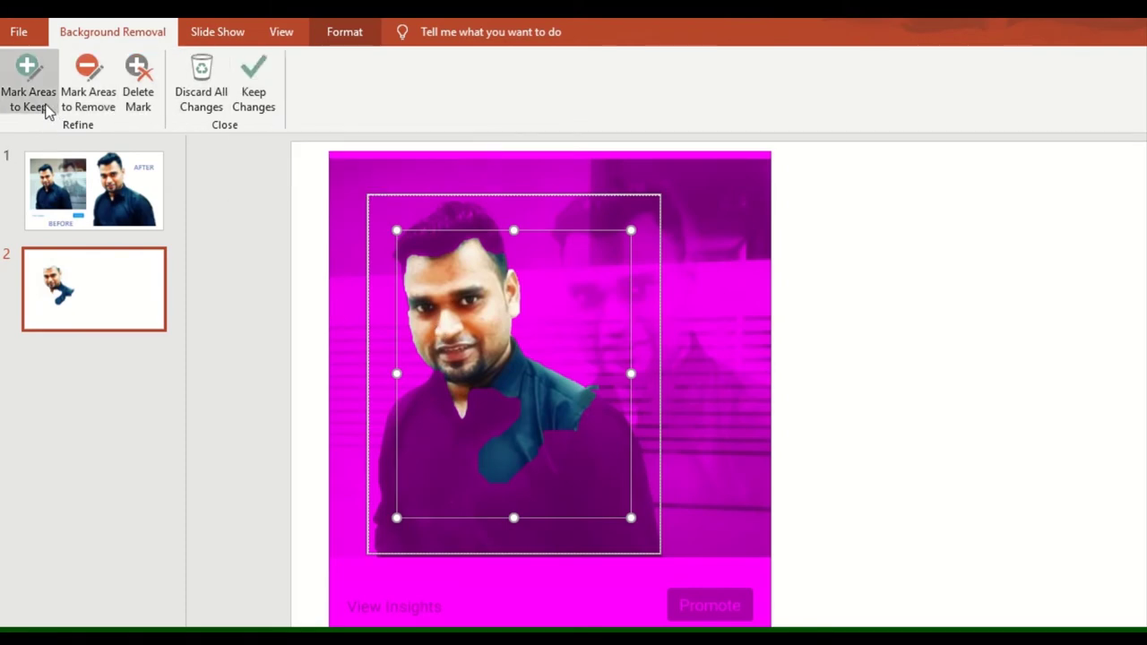
left_click(45, 106)
left_click_drag(566, 491, 608, 512)
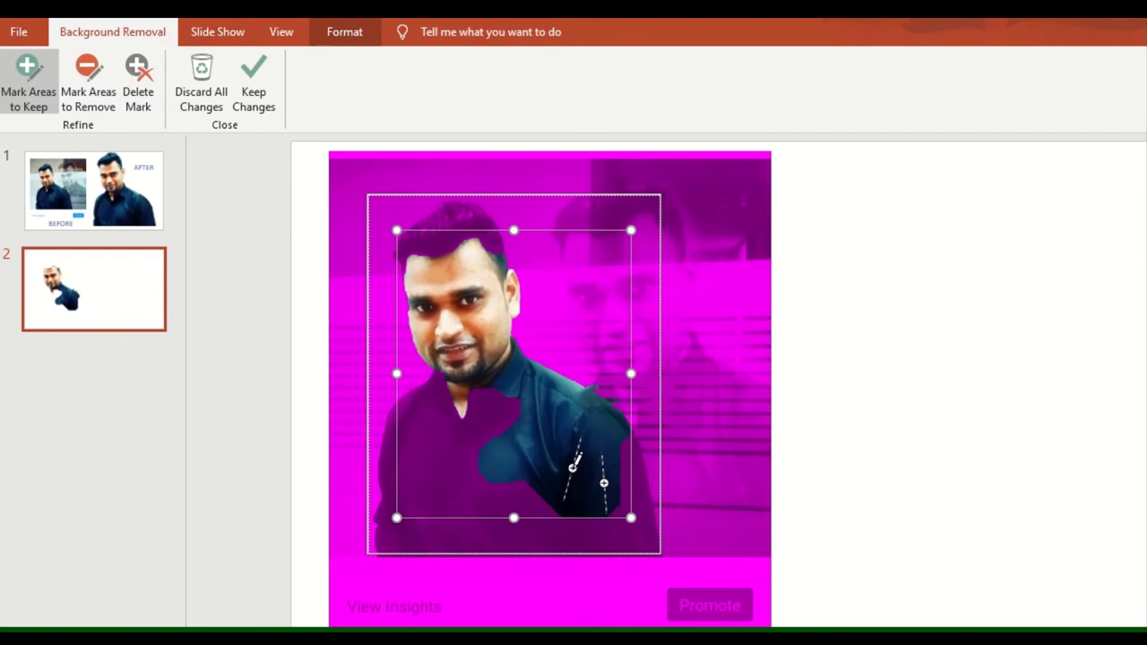
left_click_drag(481, 500, 482, 502)
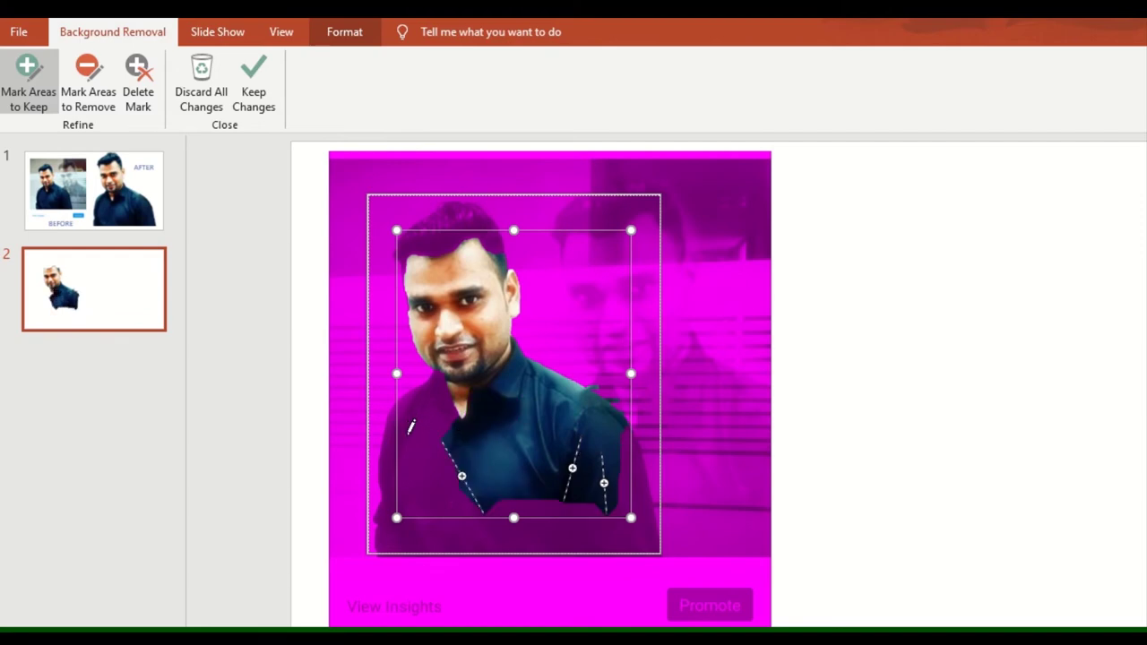
left_click_drag(419, 478, 419, 481)
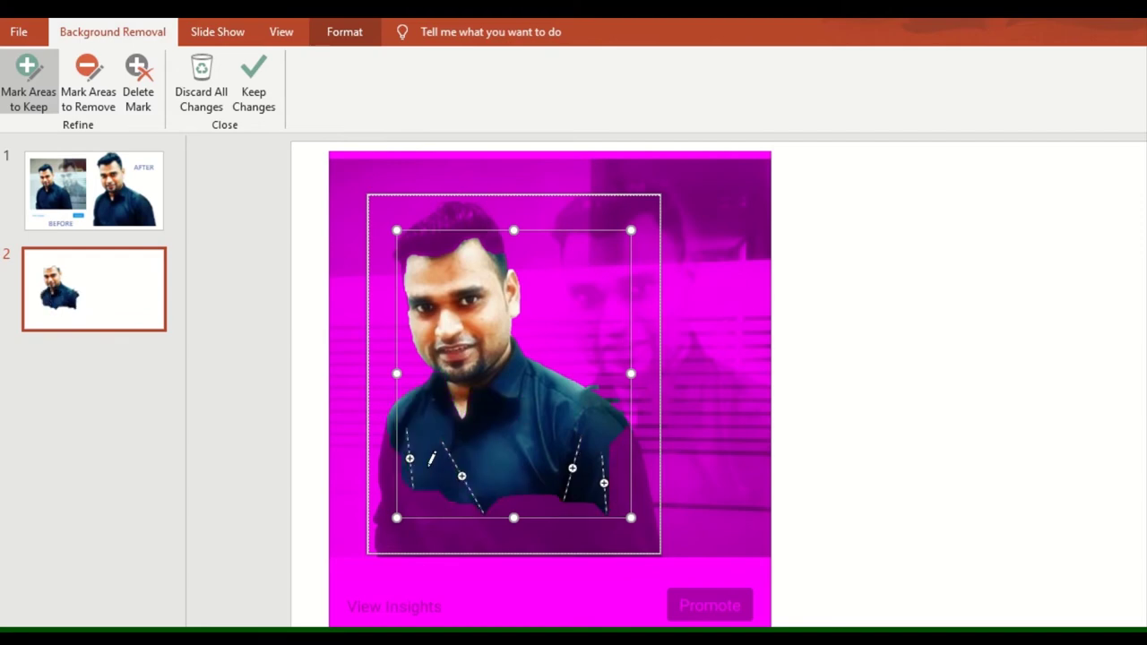
left_click(87, 89)
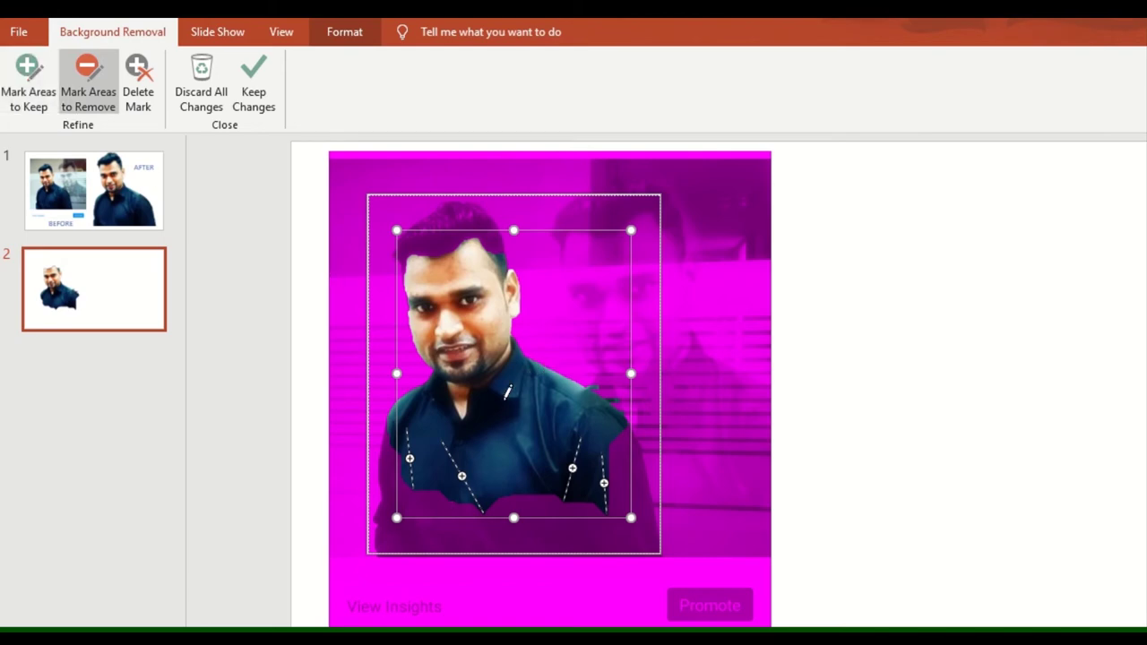
mouse_move(574, 410)
left_mouse_down()
mouse_move(631, 473)
mouse_move(595, 480)
left_mouse_up()
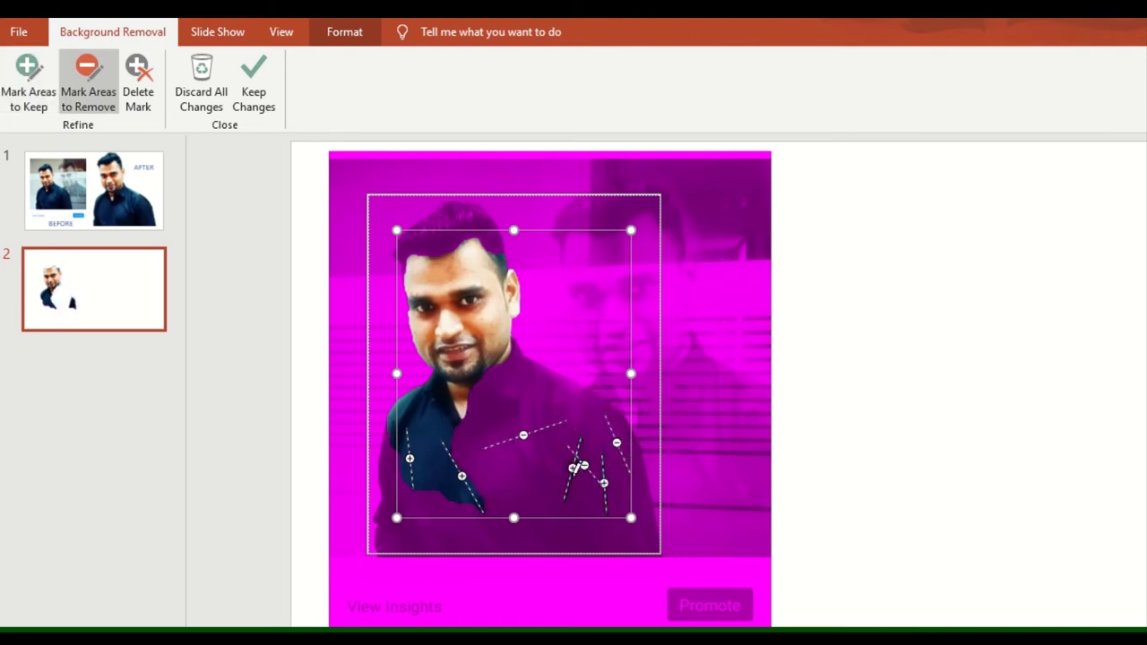
left_click_drag(439, 475, 437, 482)
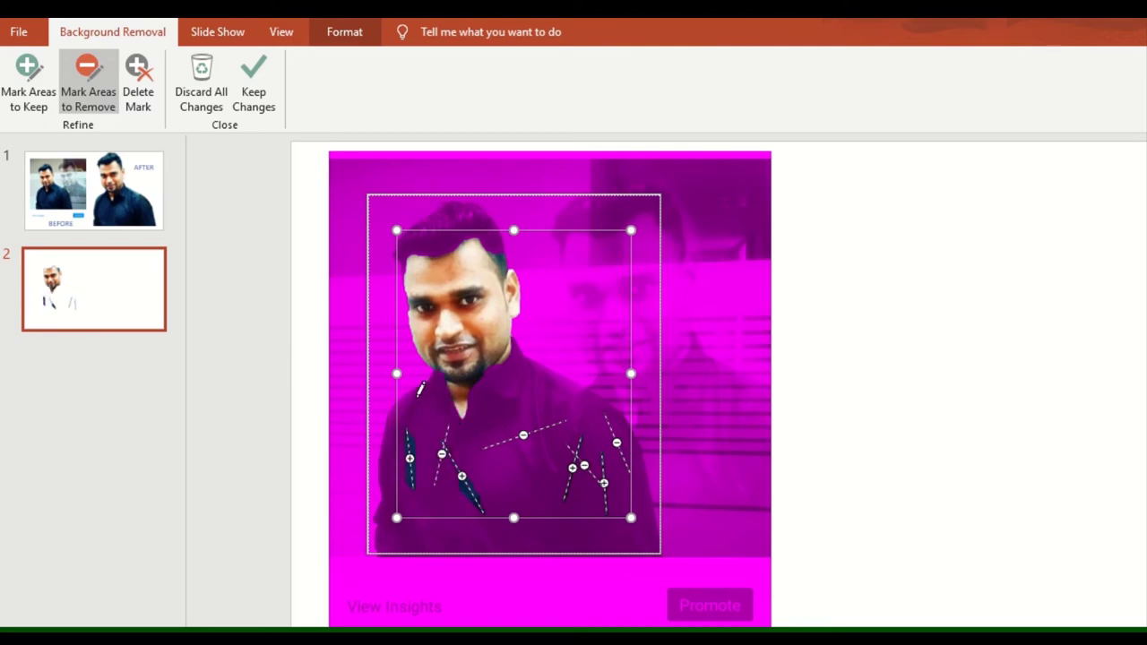
left_click_drag(390, 423, 451, 465)
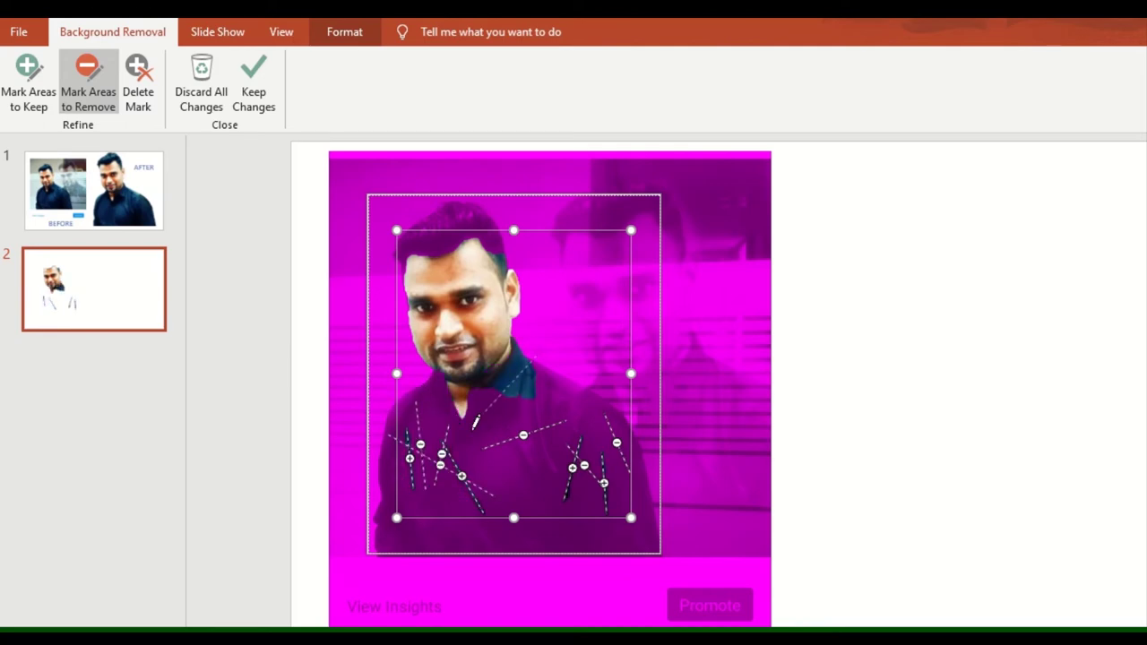
left_click_drag(538, 355, 472, 438)
left_click_drag(456, 379, 488, 438)
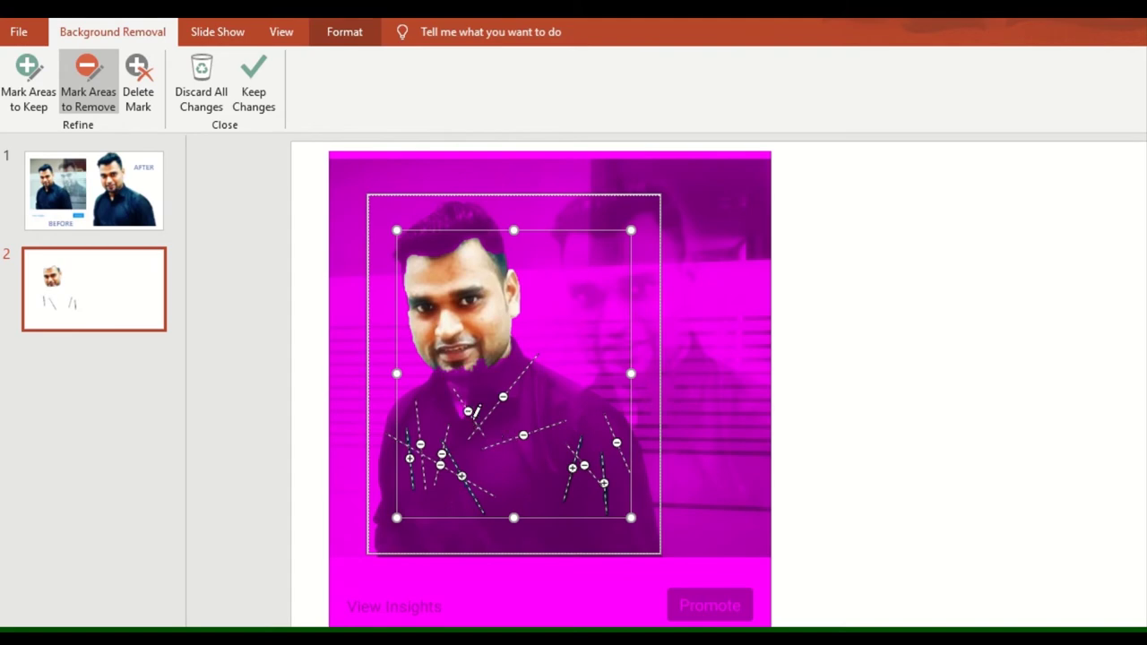
scroll(475, 412, "up", 1, "ctrl")
scroll(457, 448, "up", 2, "ctrl")
scroll(529, 529, "up", 2, "ctrl")
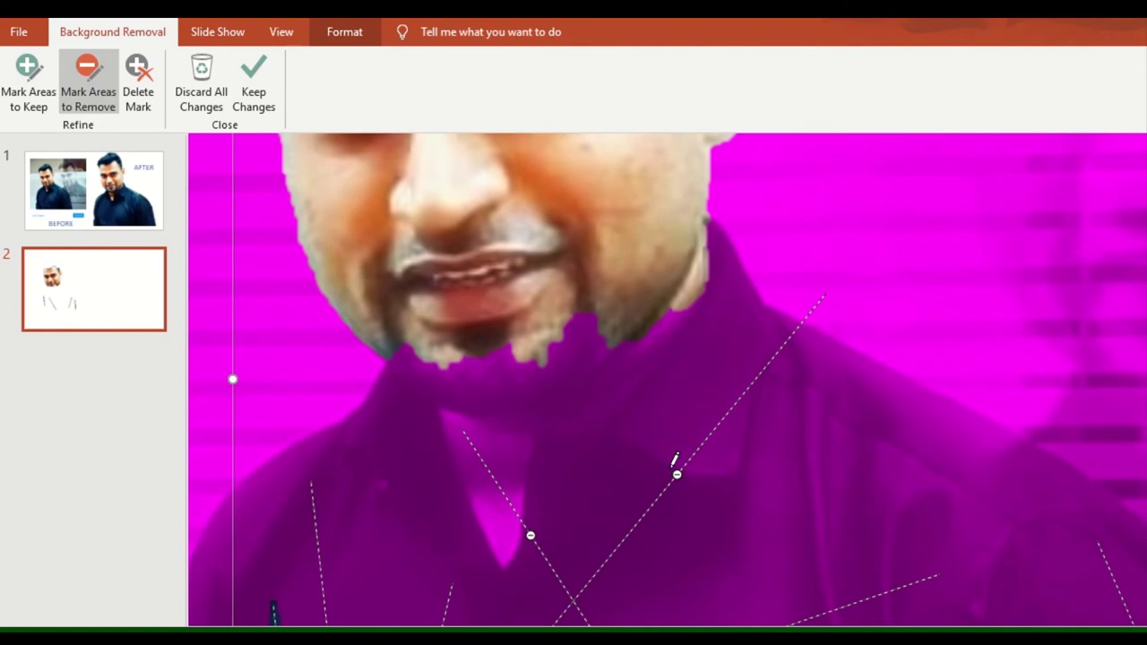
scroll(675, 461, "down", 2, "ctrl")
scroll(668, 457, "down", 1, "ctrl")
scroll(663, 457, "down", 2, "ctrl")
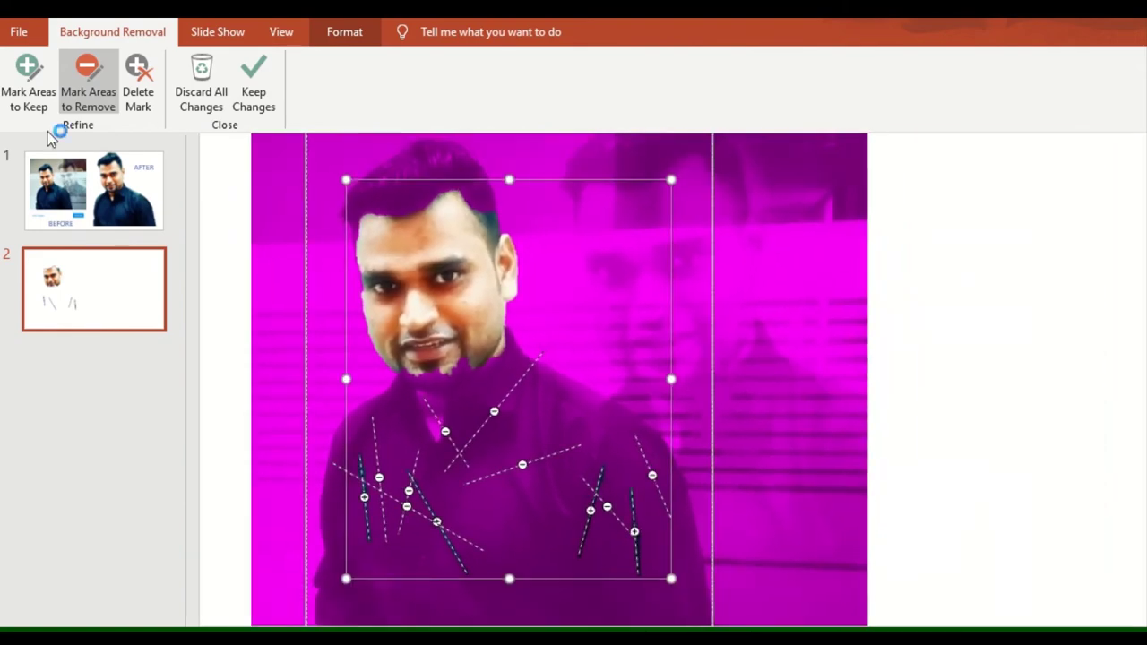
left_click(36, 87)
left_click_drag(538, 367, 645, 518)
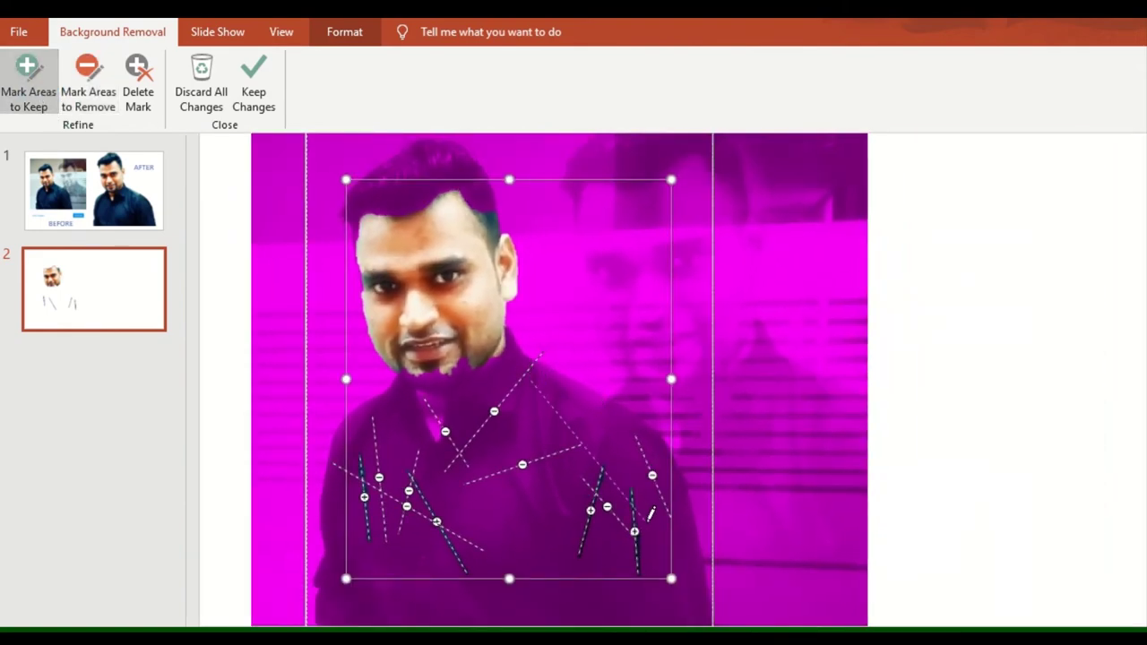
left_click_drag(473, 414, 580, 549)
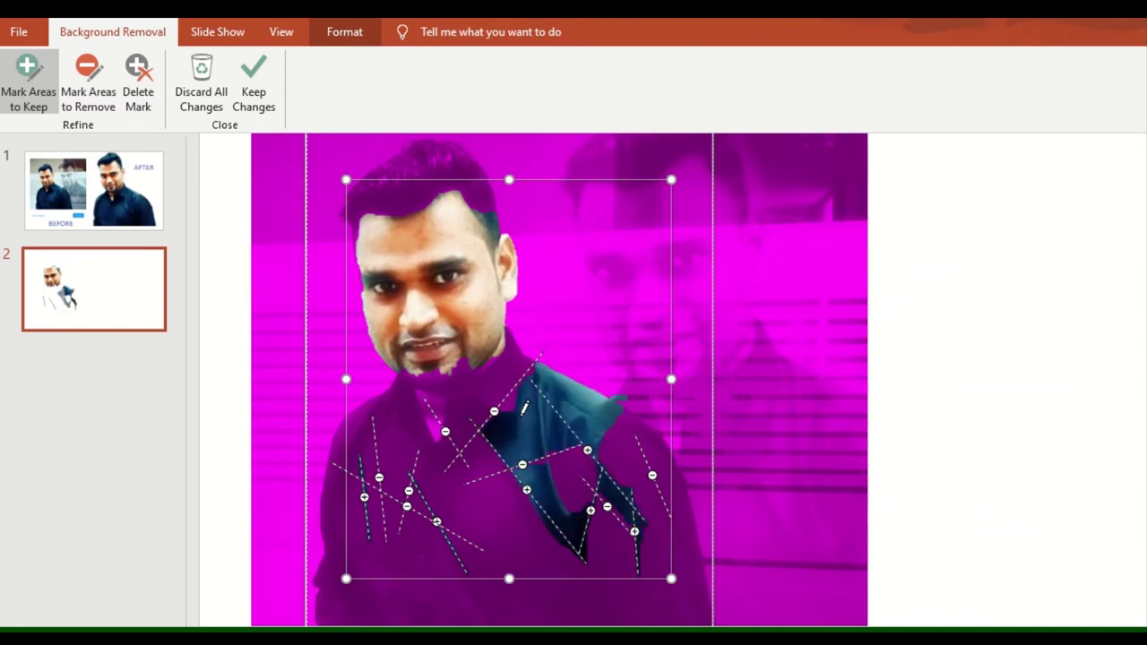
left_click_drag(437, 520, 495, 409)
left_click_drag(438, 457, 507, 402)
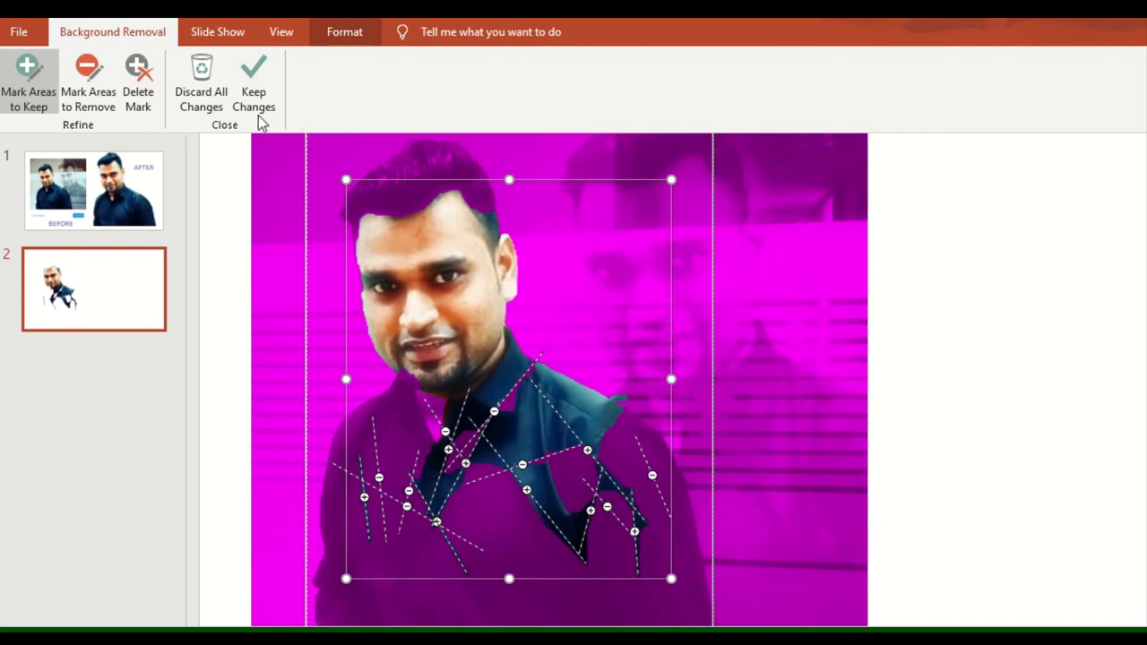
left_click(201, 99)
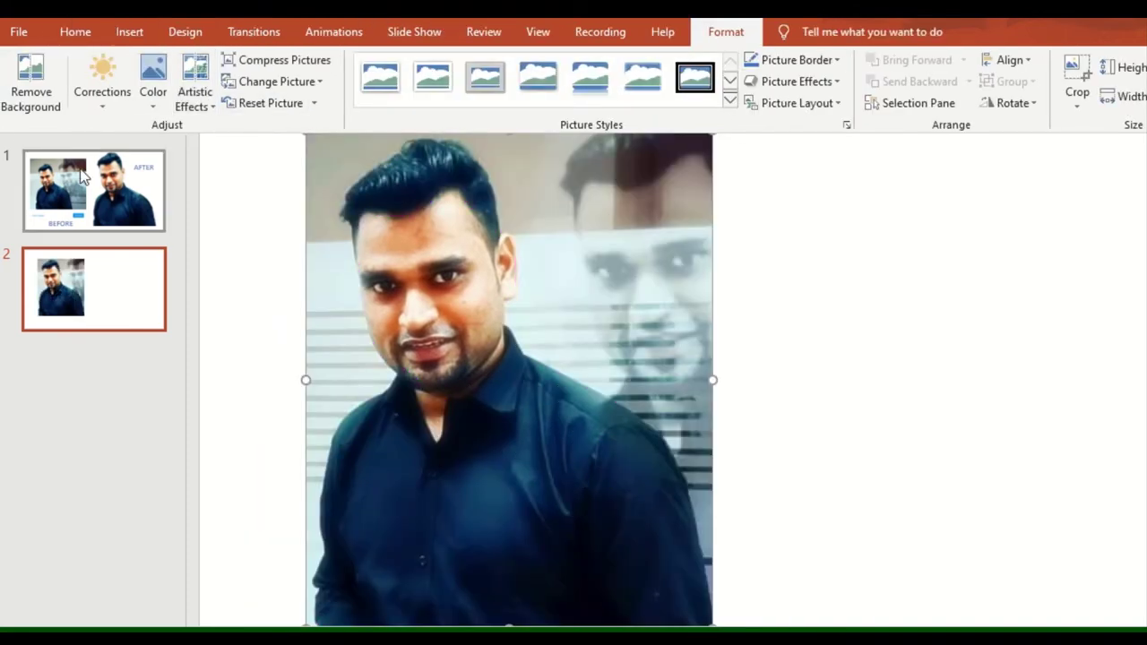
Remove the photo's background, keep the changes, and reopen Remove Background for refining.
left_click(30, 81)
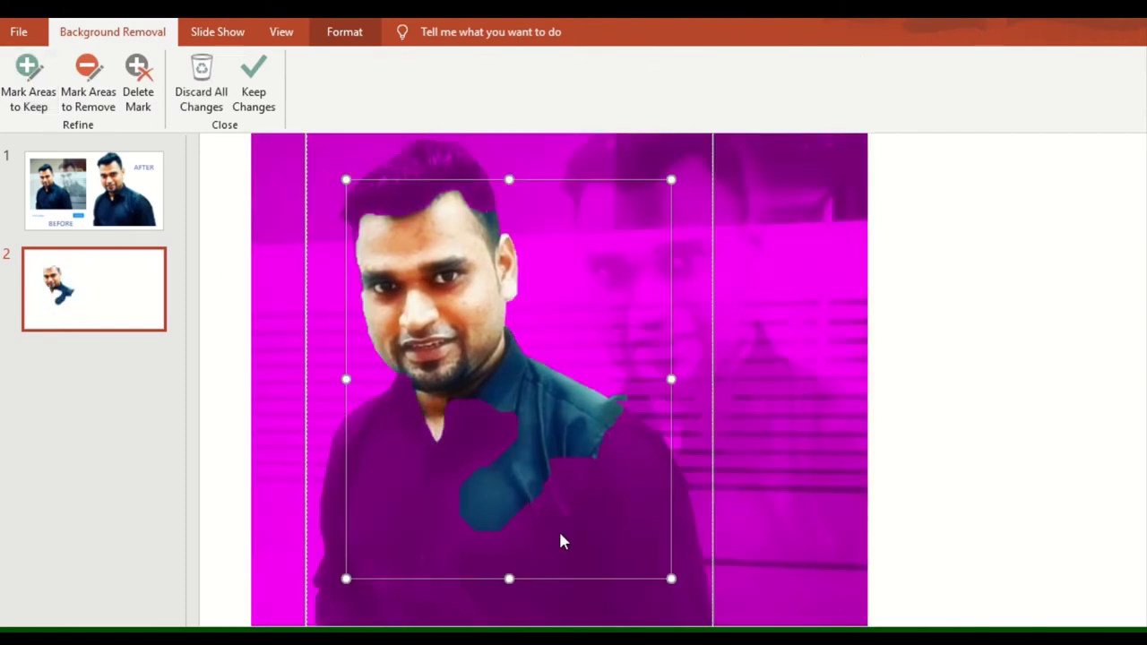
left_click(253, 85)
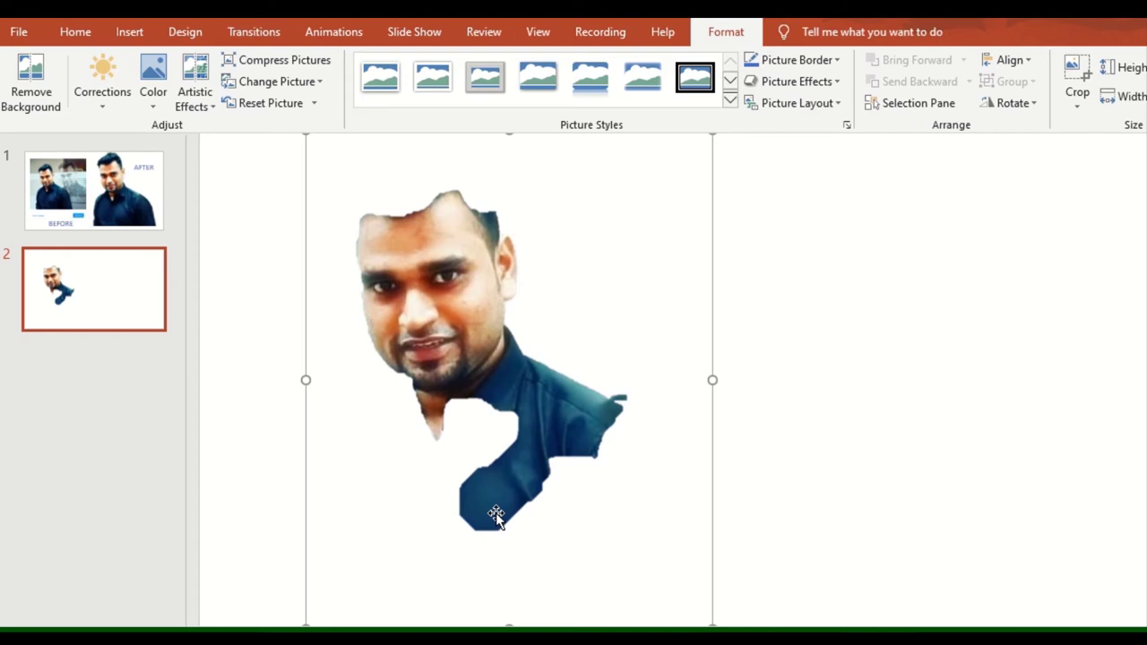
left_click(62, 108)
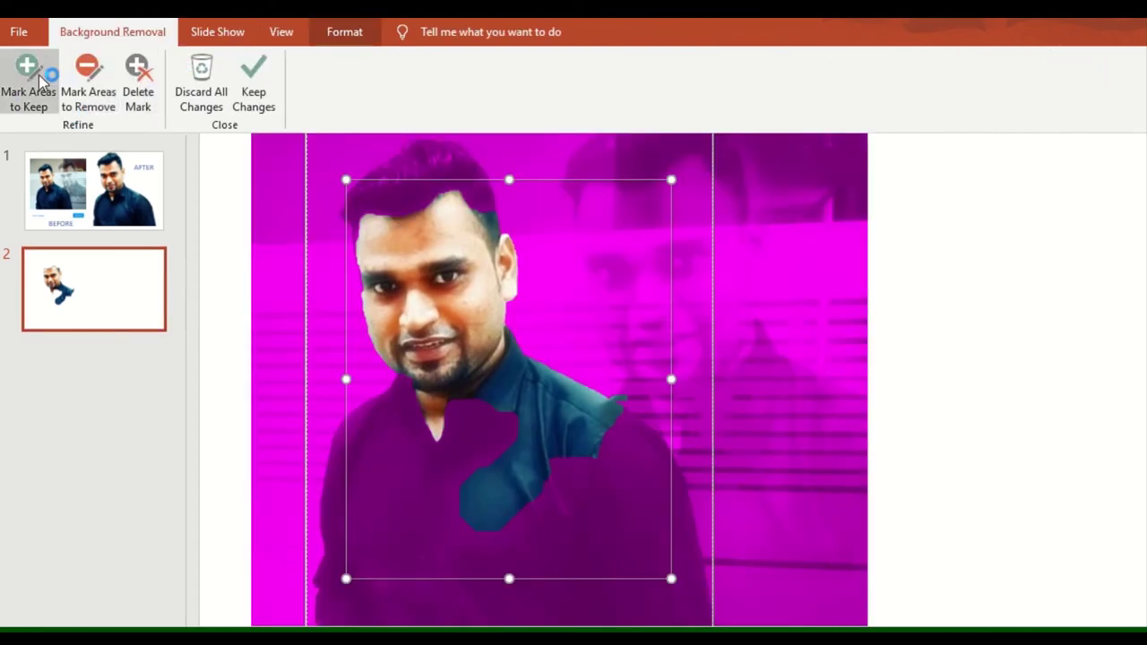
Mark the left shirt, right shoulder and lower shirt as areas to keep, then keep changes.
left_click(40, 79)
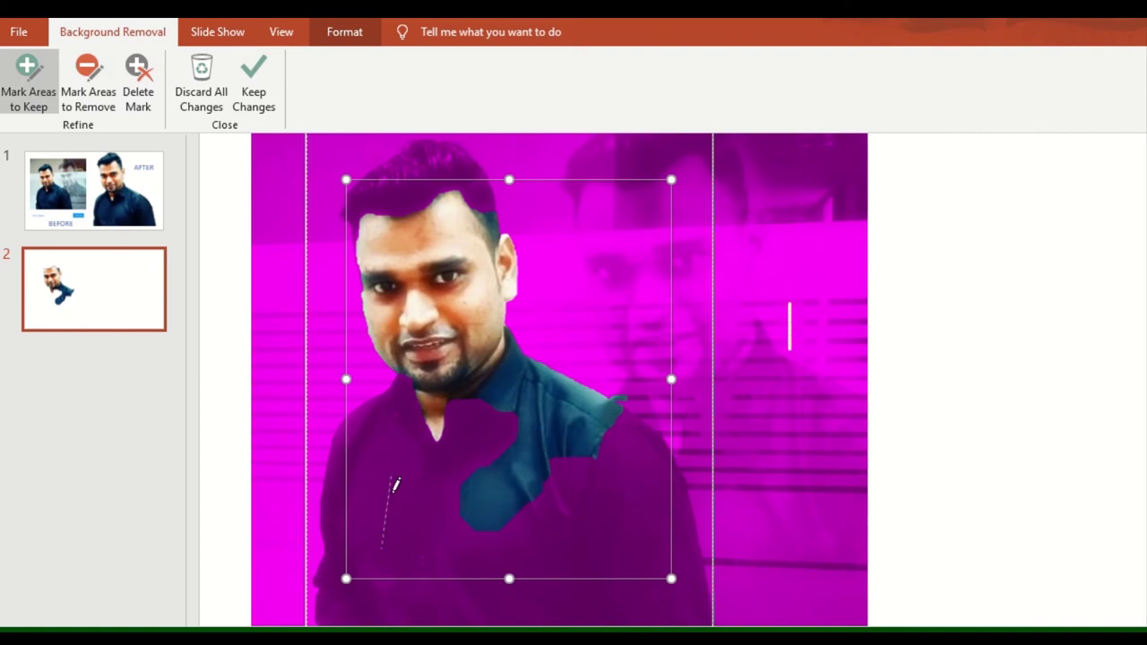
left_click_drag(395, 485, 395, 482)
left_click_drag(370, 412, 343, 488)
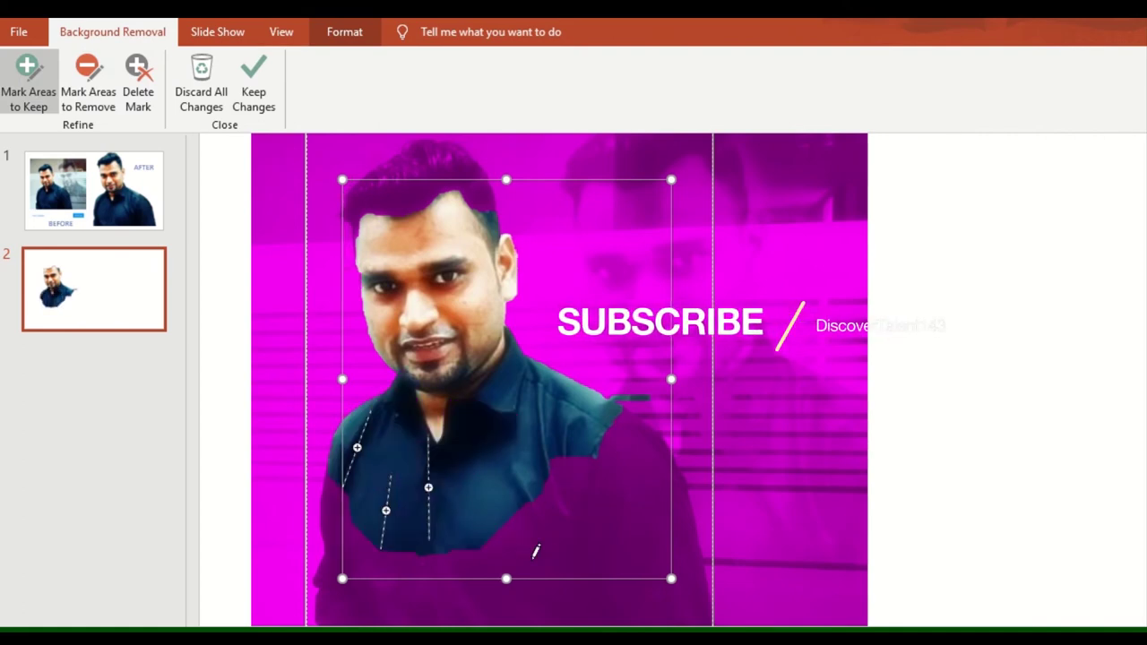
mouse_move(346, 538)
left_mouse_down()
mouse_move(456, 578)
mouse_move(376, 550)
left_mouse_up()
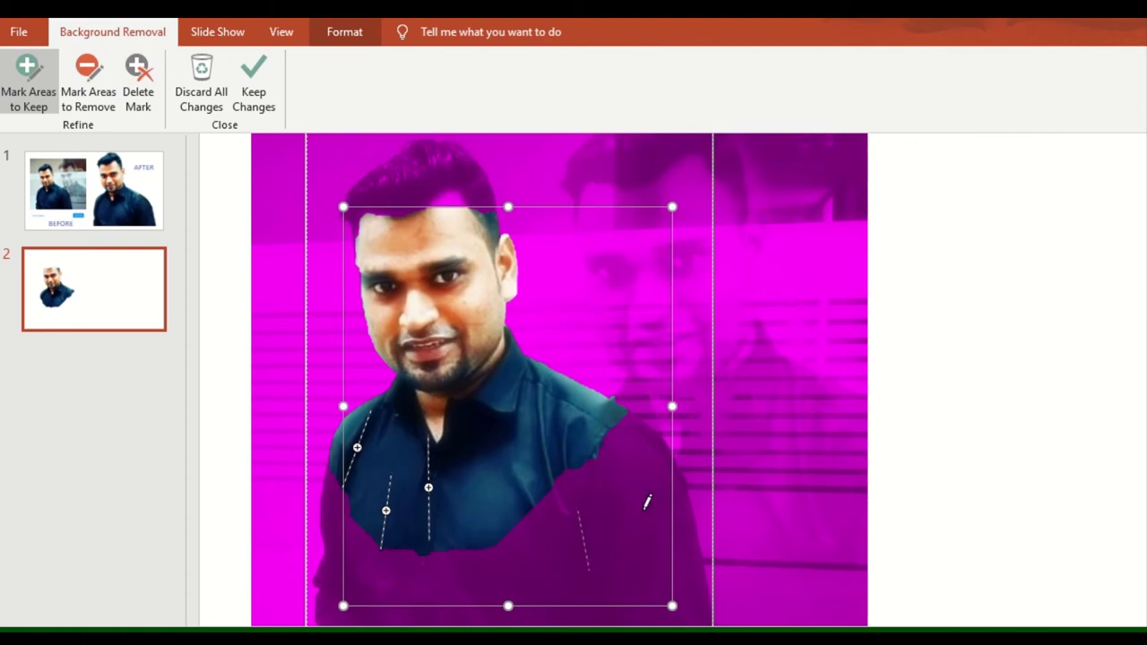
left_click_drag(644, 489, 639, 602)
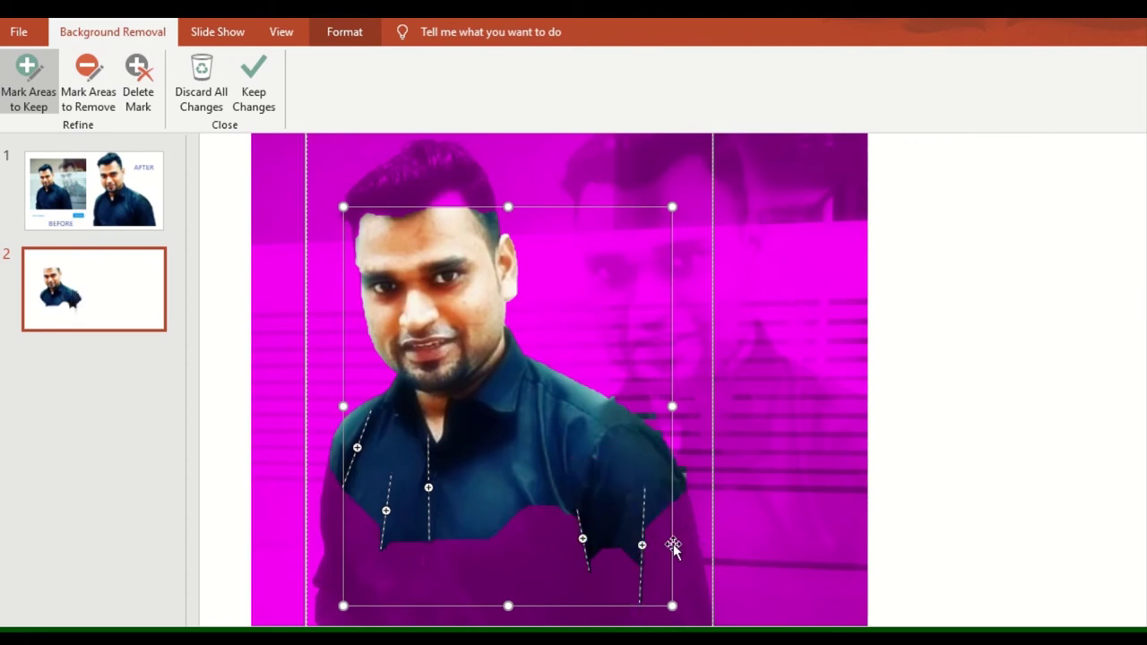
left_click_drag(672, 542, 672, 465)
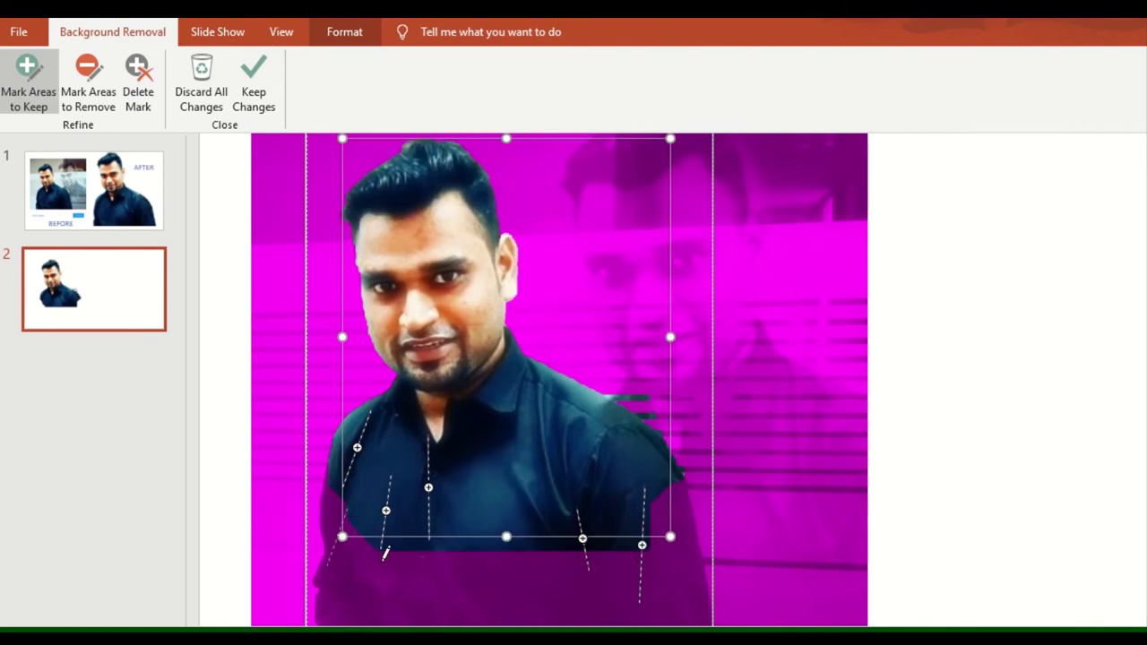
left_click_drag(690, 502, 697, 618)
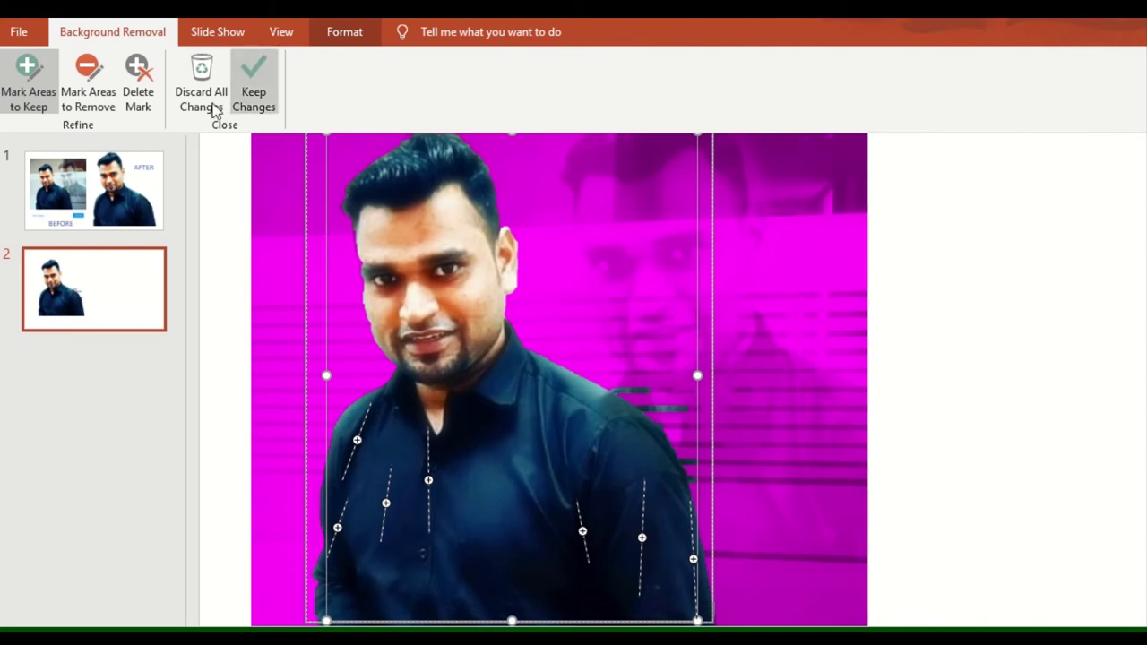
left_click(269, 105)
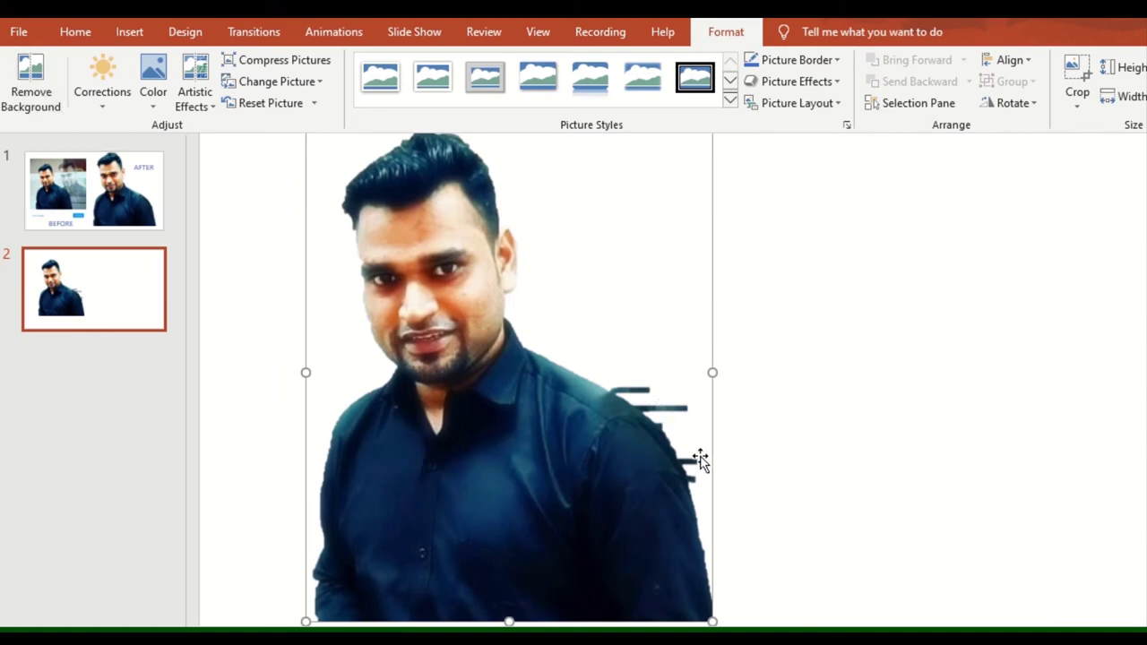
Reopen background removal on the cutout using Mark Areas to Remove.
scroll(708, 456, "up", 2, "ctrl")
scroll(708, 456, "up", 1, "ctrl")
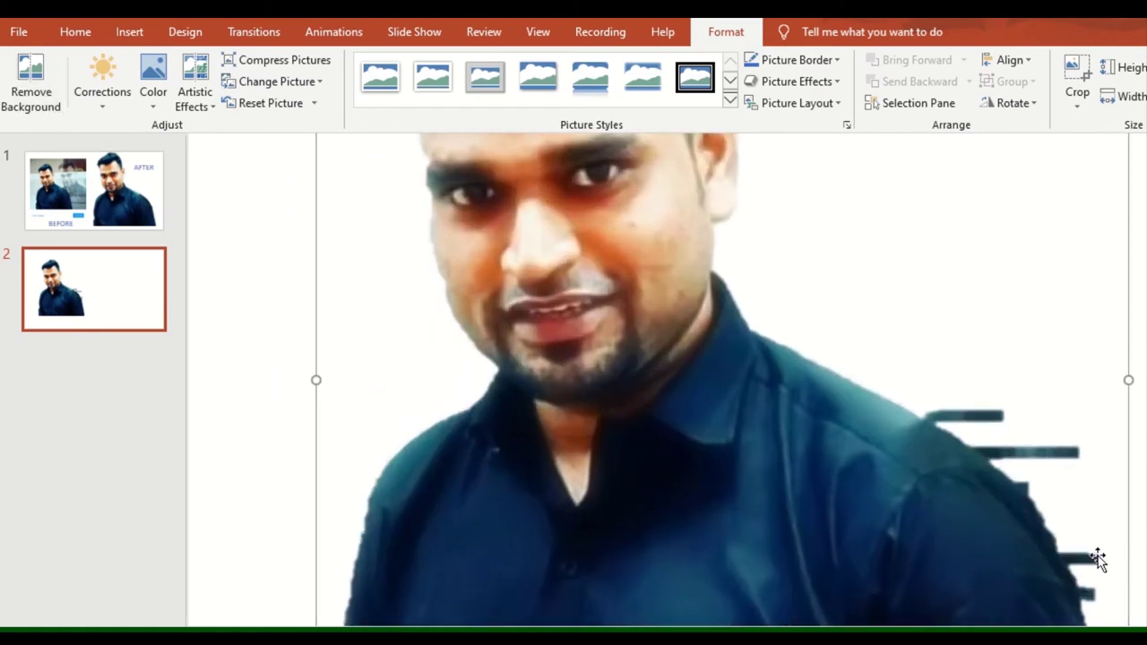
scroll(1064, 551, "down", 3, "ctrl")
scroll(683, 440, "down", 1, "ctrl")
scroll(684, 436, "up", 3, "ctrl")
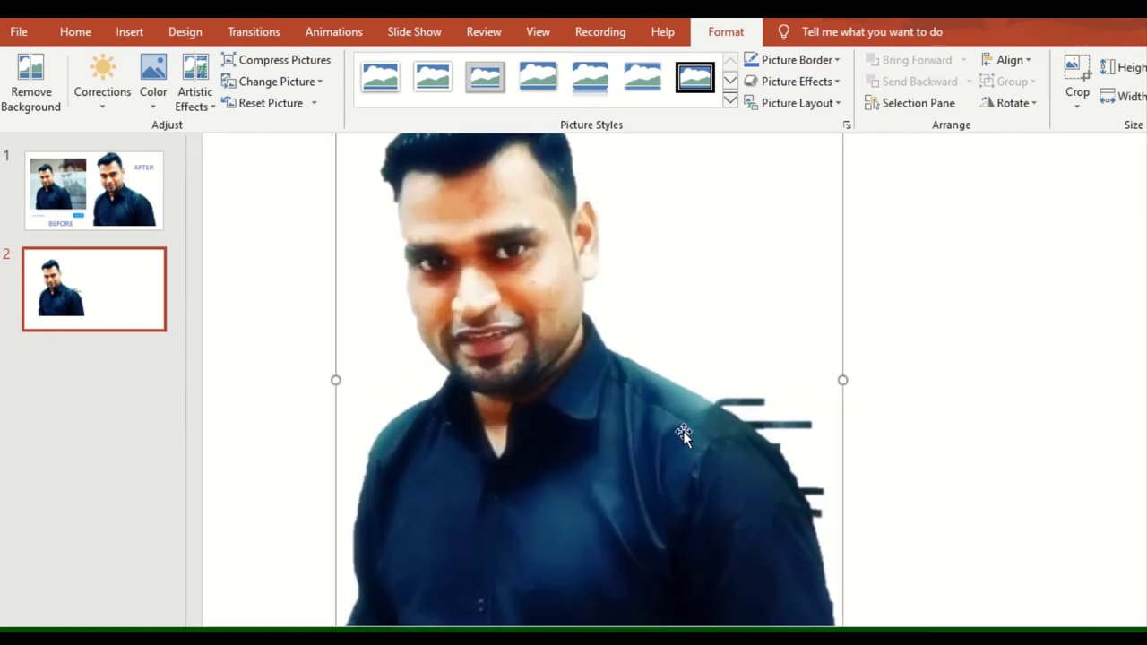
left_click(54, 103)
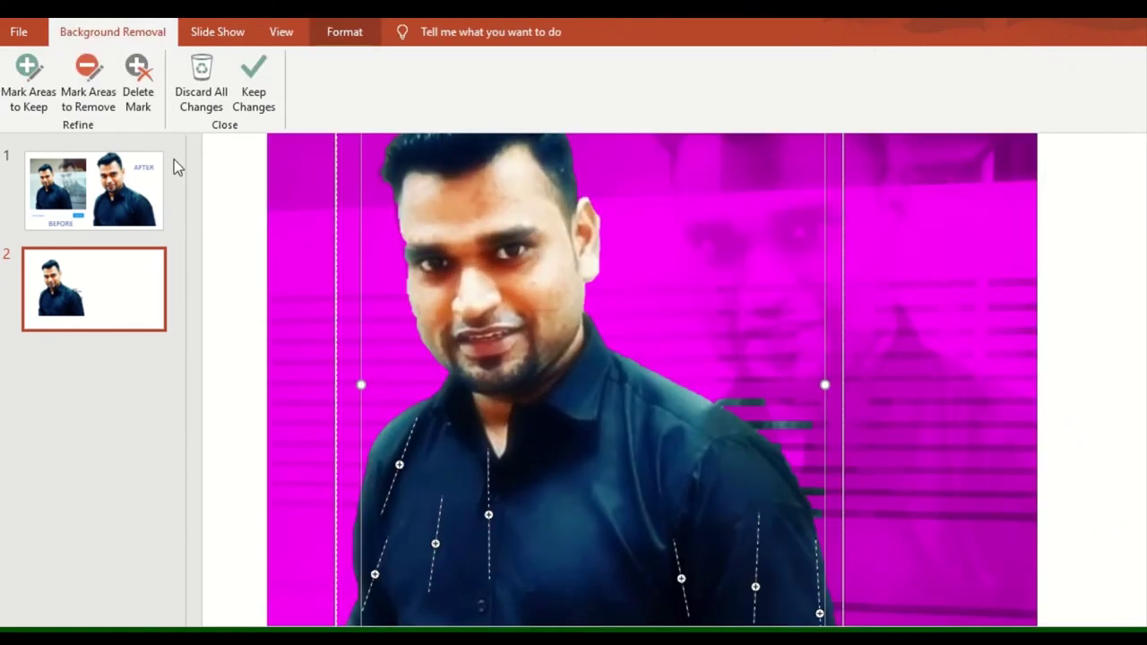
left_click(106, 90)
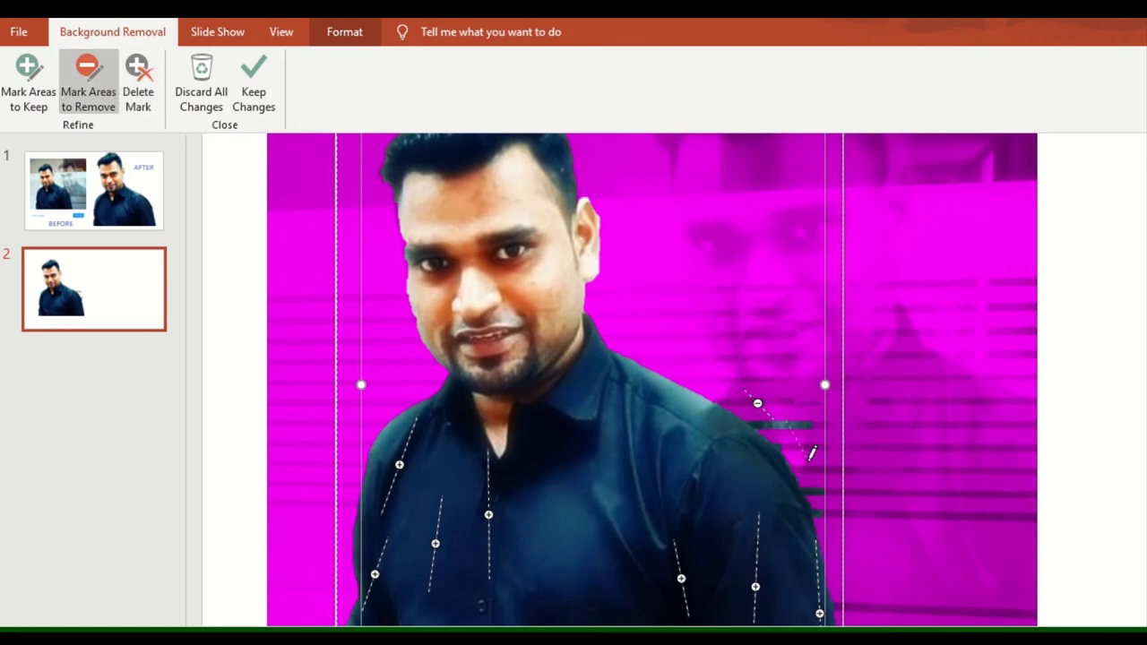
Trace removal marks along the leftover background beside the right shoulder.
left_click_drag(811, 454, 816, 448)
left_click_drag(819, 499, 820, 505)
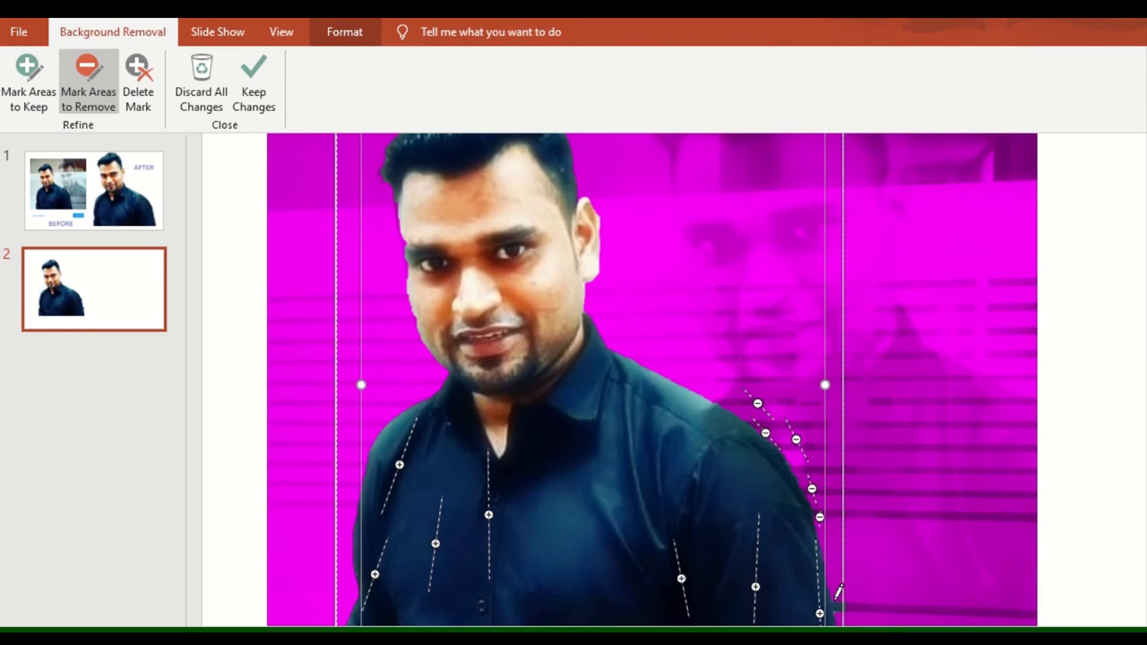
scroll(838, 601, "down", 1)
left_click_drag(836, 593, 856, 607)
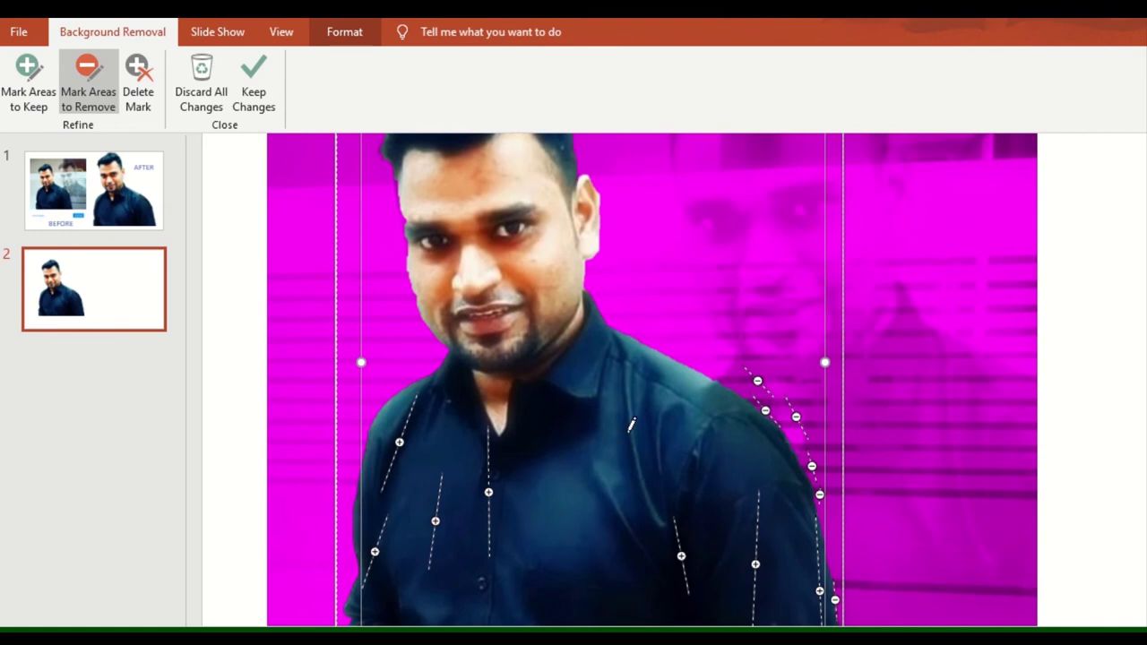
scroll(631, 424, "down", 1)
scroll(485, 448, "down", 1)
scroll(573, 466, "up", 1)
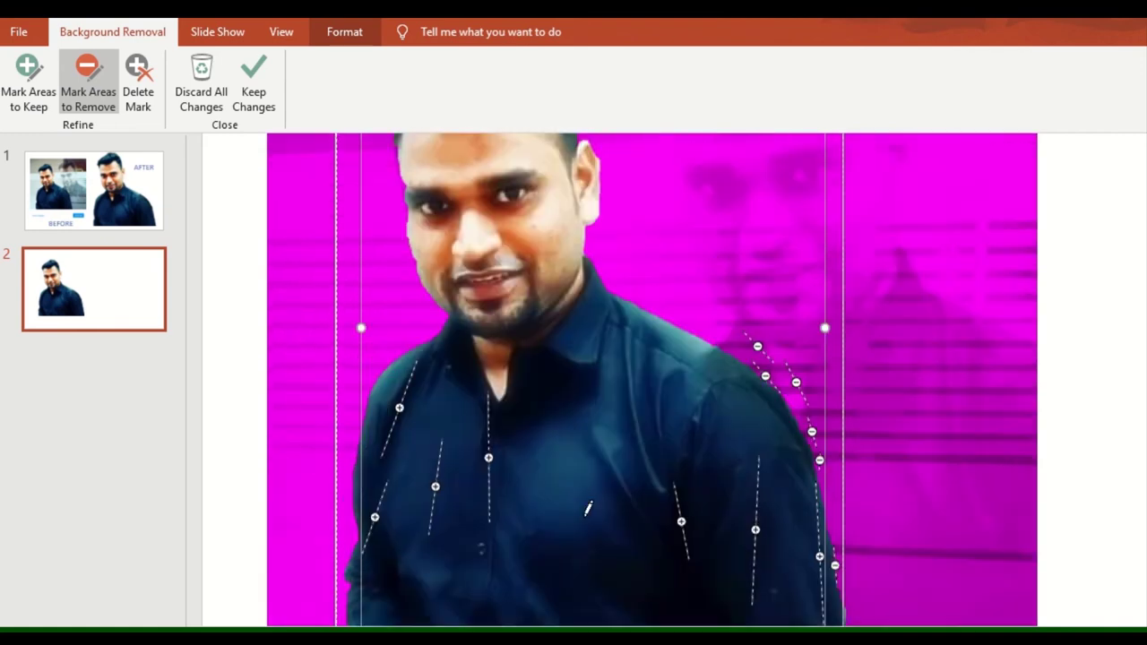
scroll(538, 403, "up", 1)
scroll(448, 314, "up", 1)
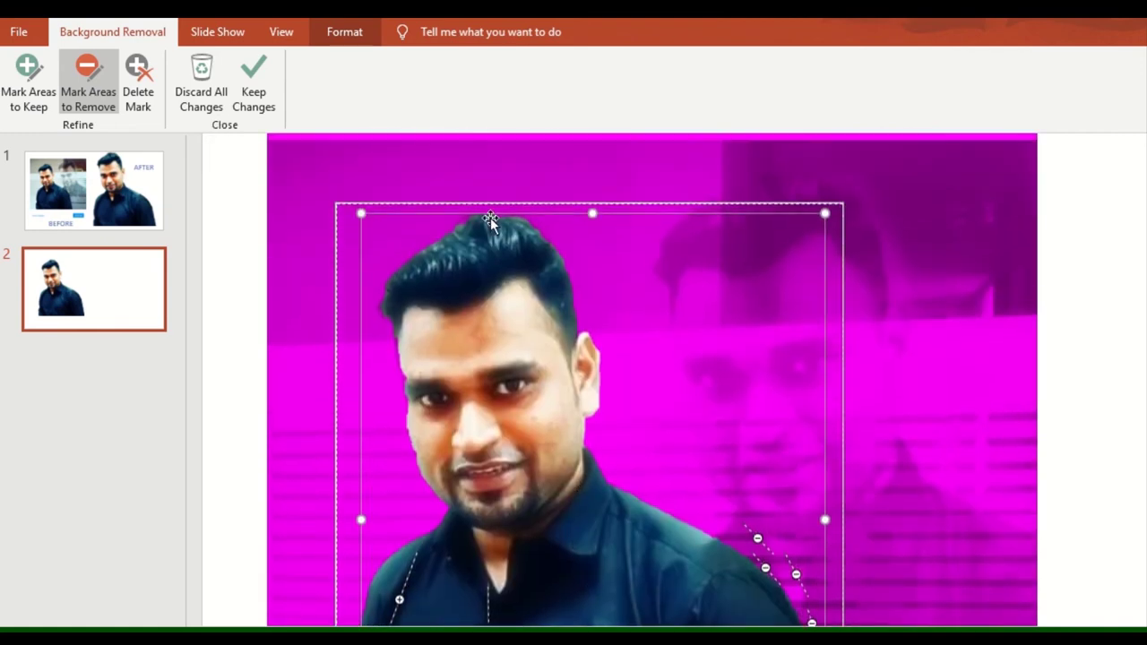
Apply the refined background removal and move the cutout slightly right and down.
left_click(27, 94)
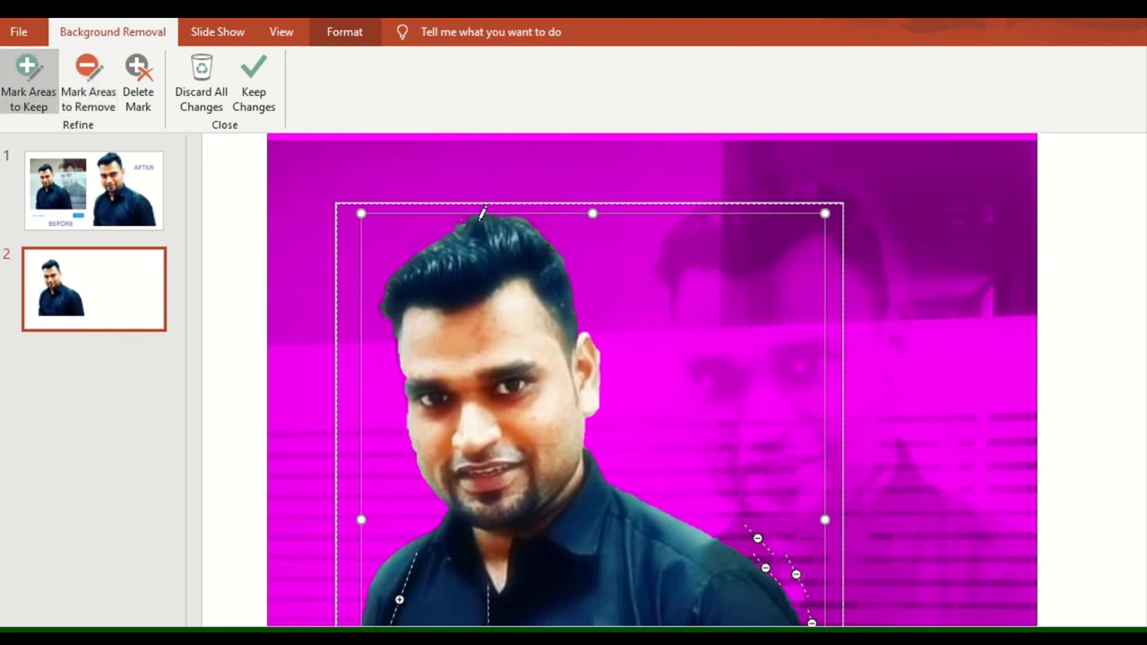
left_click(265, 100)
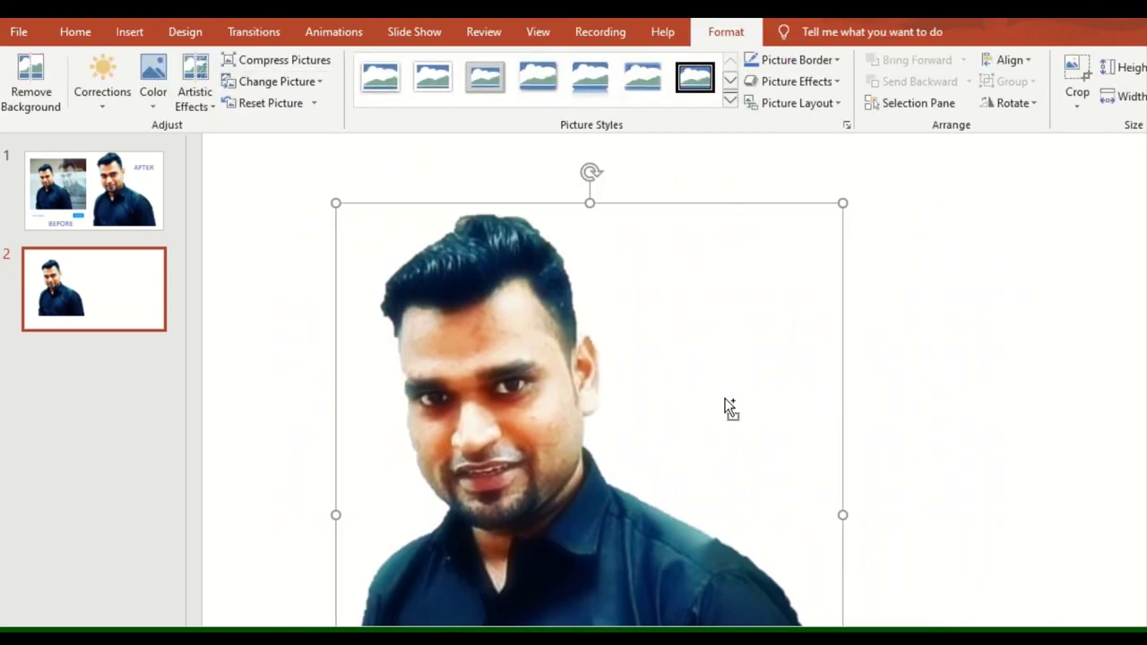
scroll(727, 408, "down", 3)
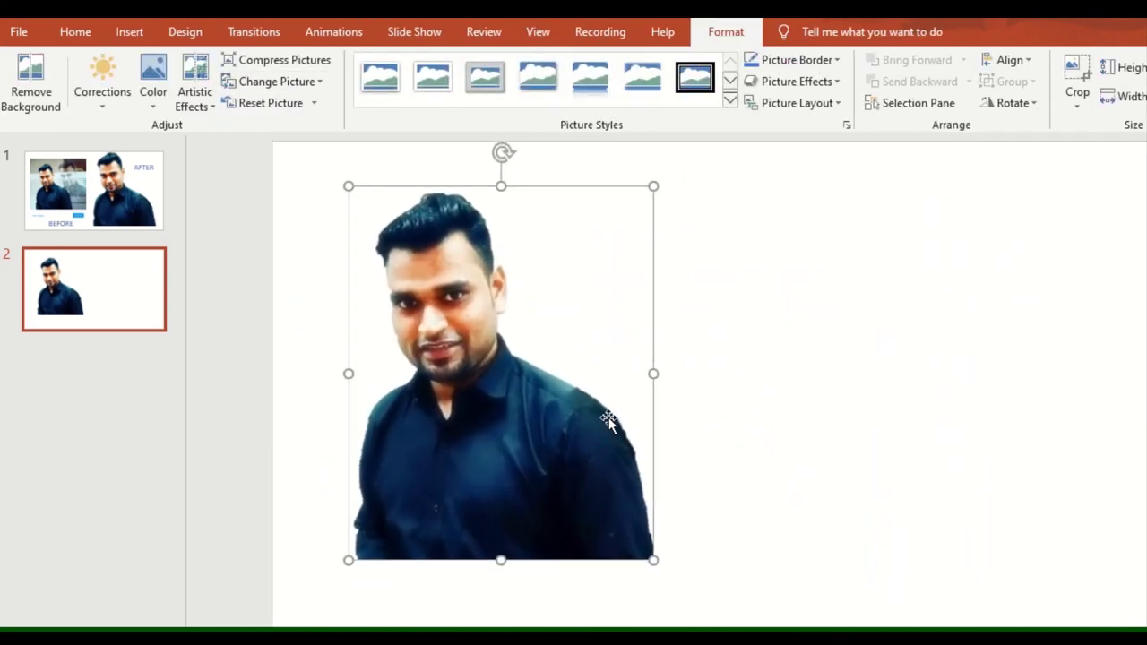
left_click_drag(577, 461, 606, 482)
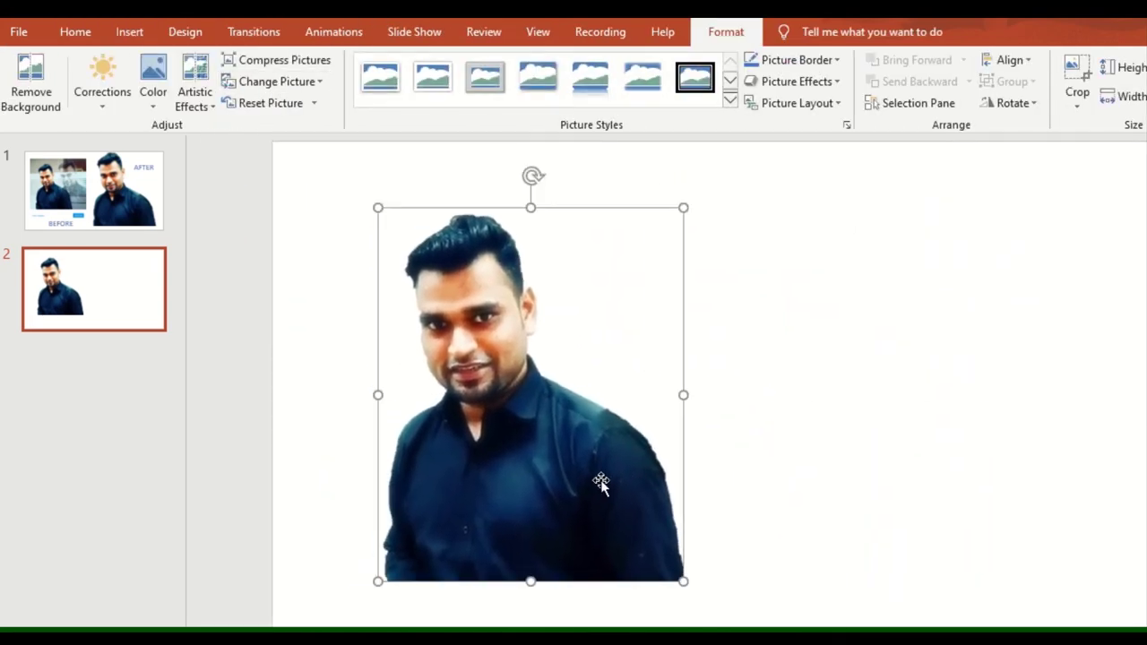
Review the BEFORE and AFTER pictures on slide 1, then return to slide 2.
left_click(114, 192)
left_click(871, 395)
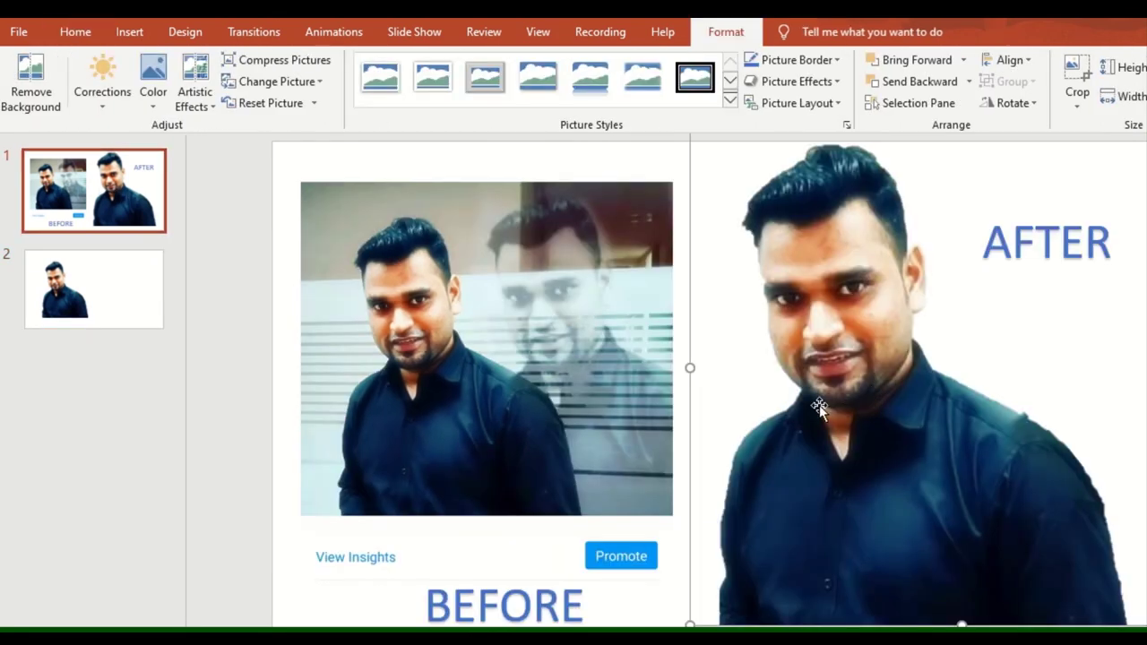
left_click(547, 339)
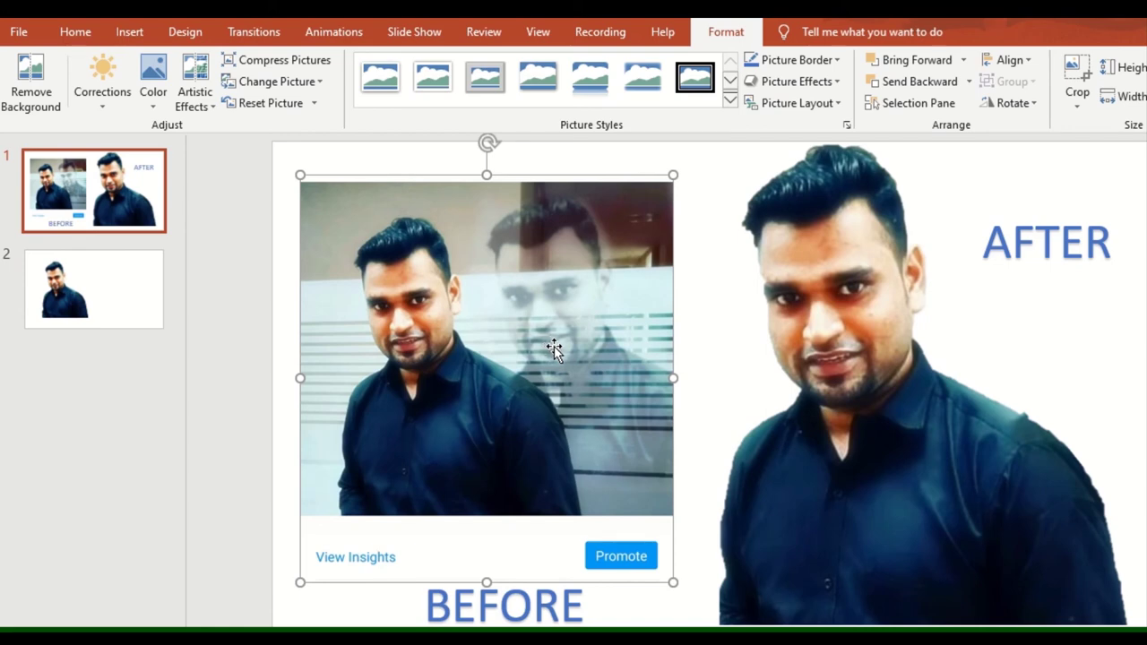
left_click(93, 307)
Ctrl-drag a copy of the cutout to the right and enlarge it with its corner handles.
left_click(522, 485)
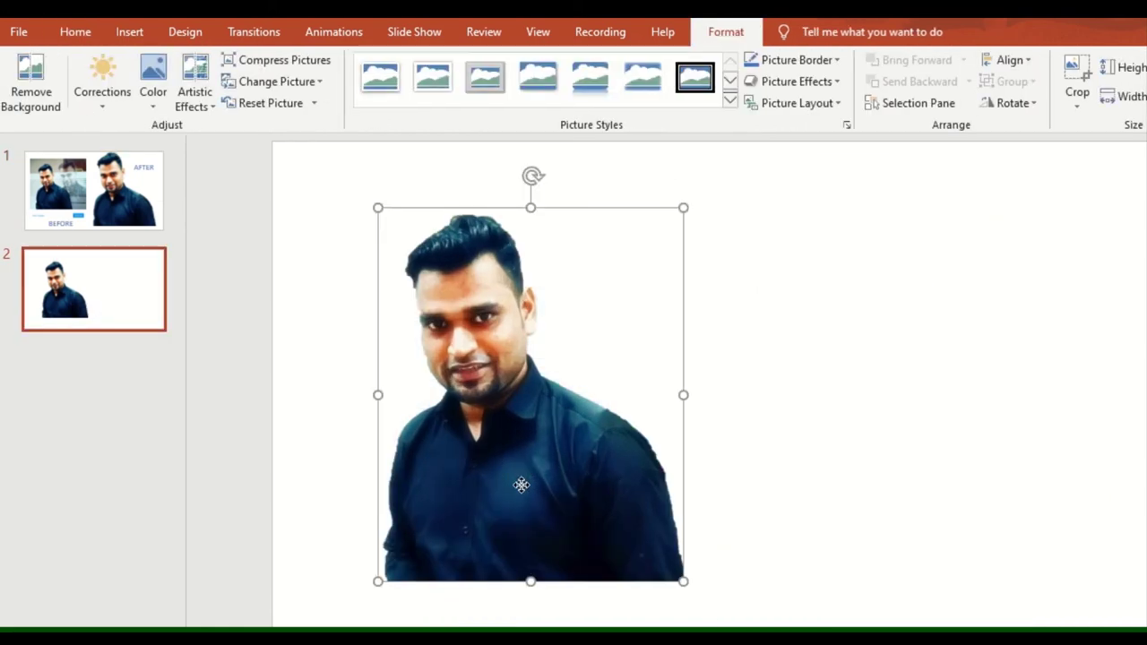
mouse_move(522, 485)
left_mouse_down()
mouse_move(511, 498)
mouse_move(788, 473)
left_mouse_up()
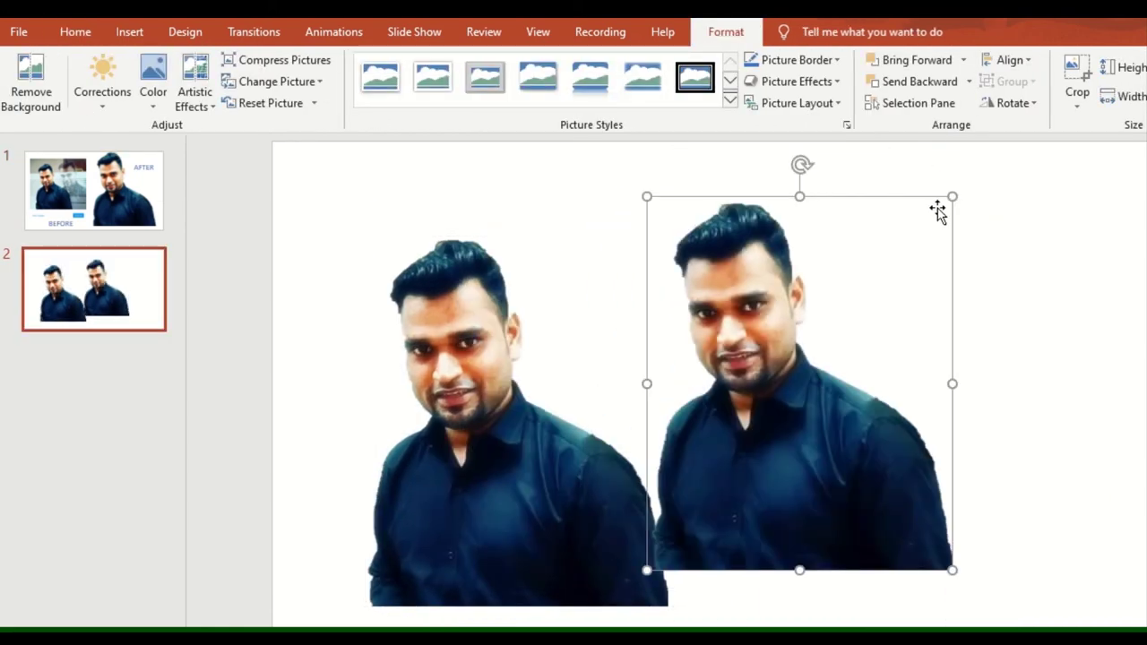
left_click_drag(952, 196, 1025, 136)
mouse_move(893, 328)
left_mouse_down()
mouse_move(969, 384)
mouse_move(996, 384)
left_mouse_up()
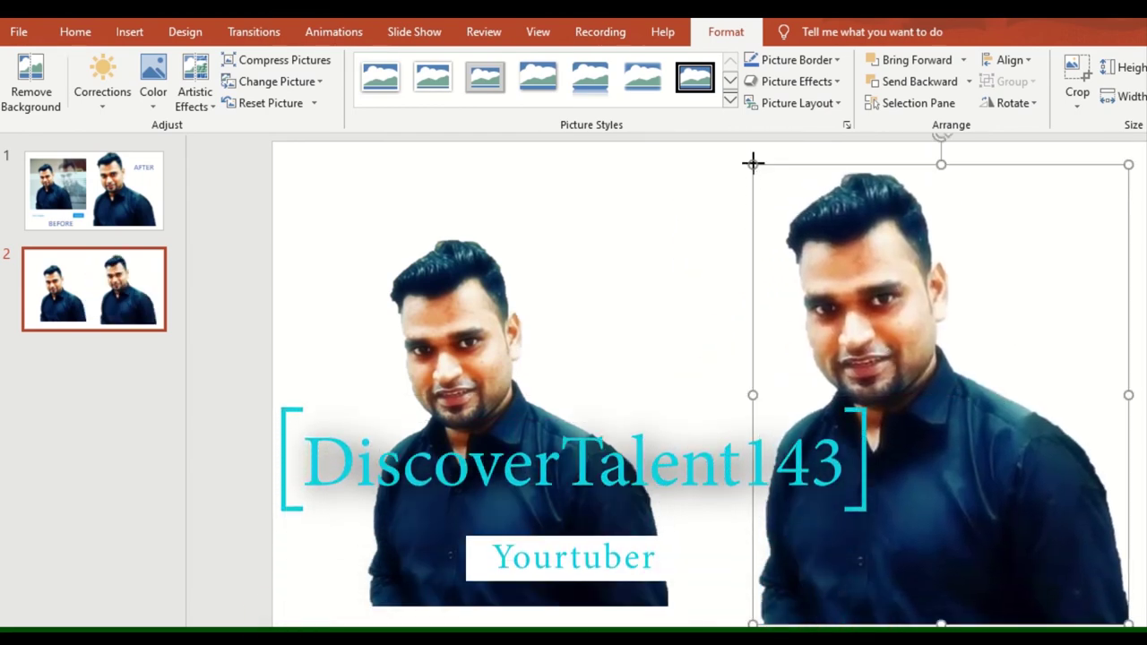
left_click_drag(753, 162, 731, 136)
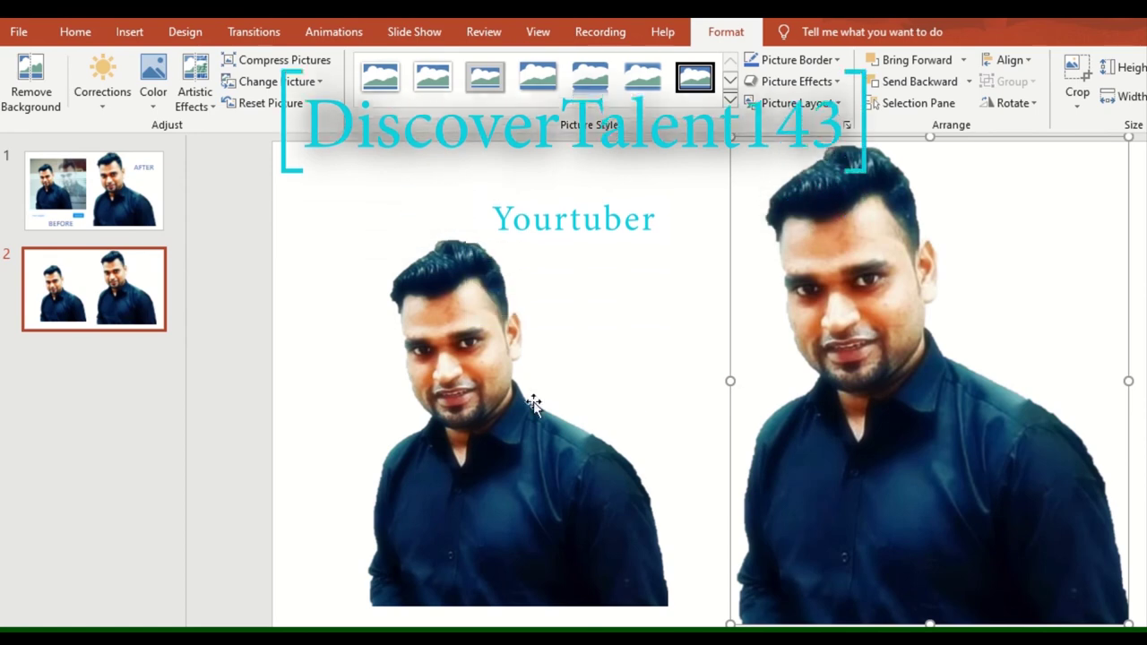
Recolor the right copy as a black-and-white silhouette and bring the colour cutout in front of it.
left_click(154, 94)
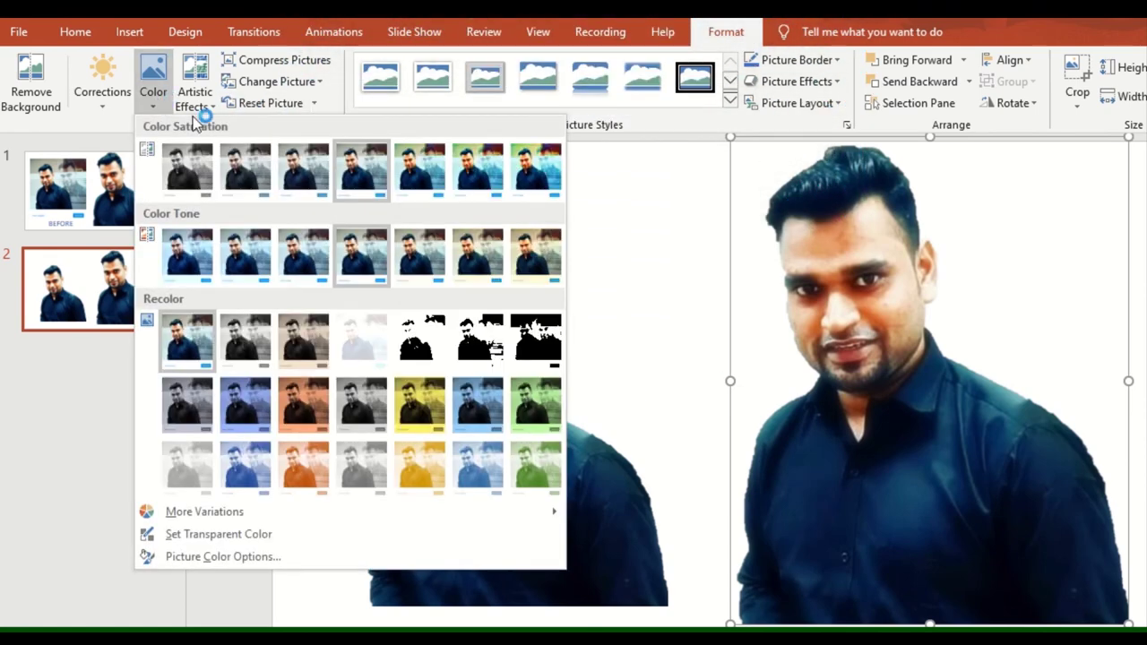
left_click(495, 337)
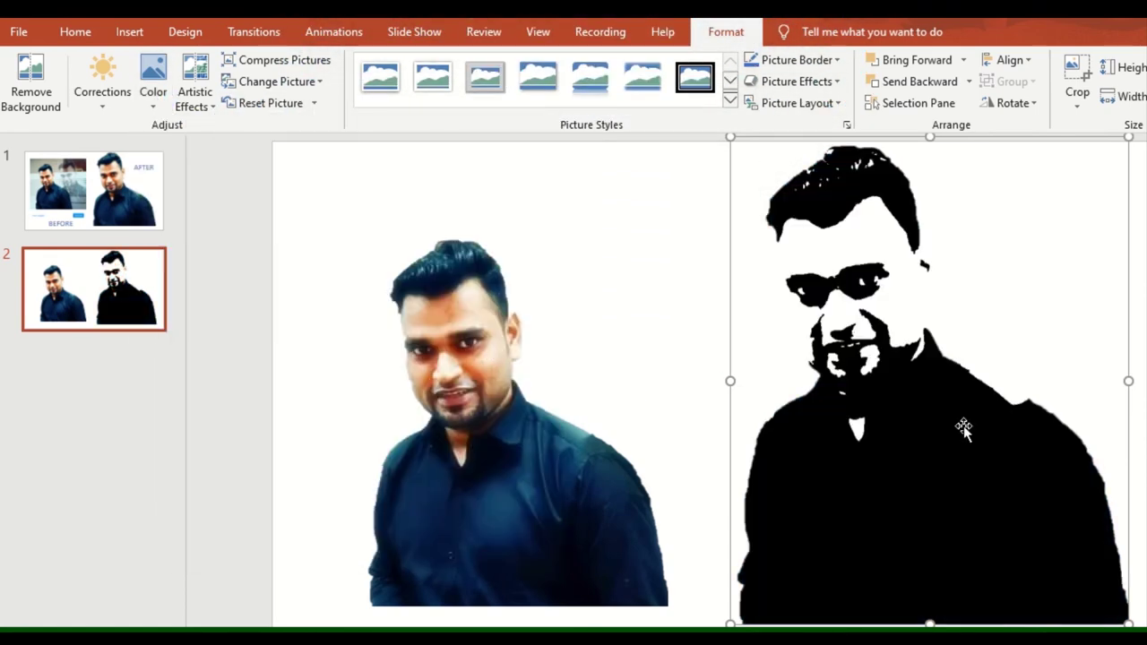
left_click_drag(466, 441, 829, 363)
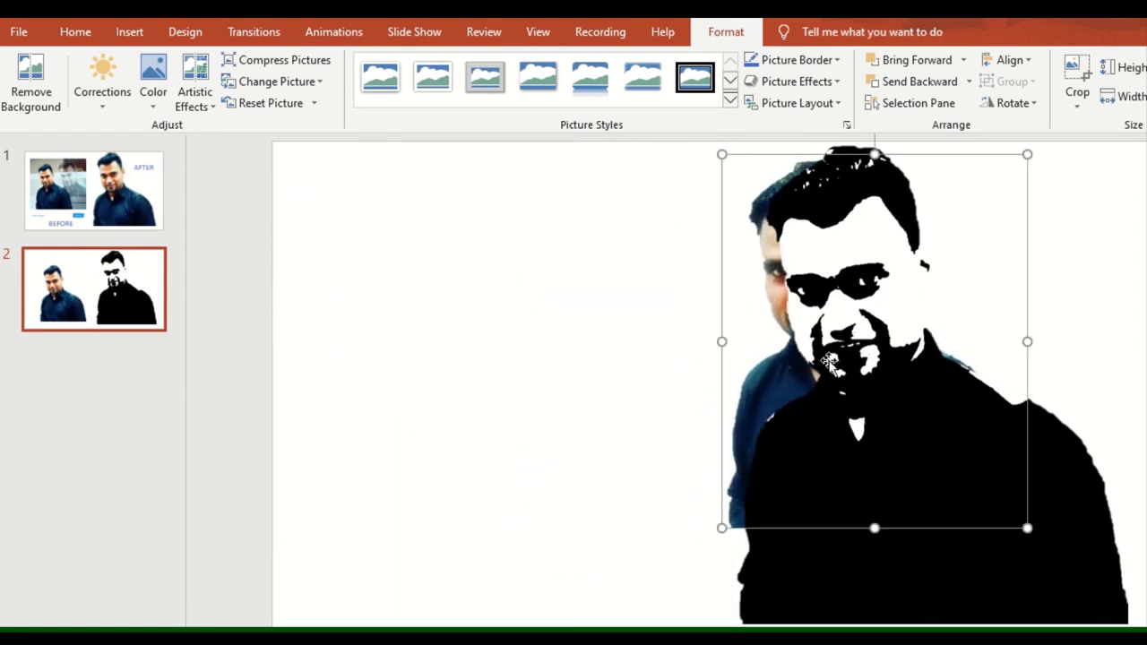
left_click(920, 59)
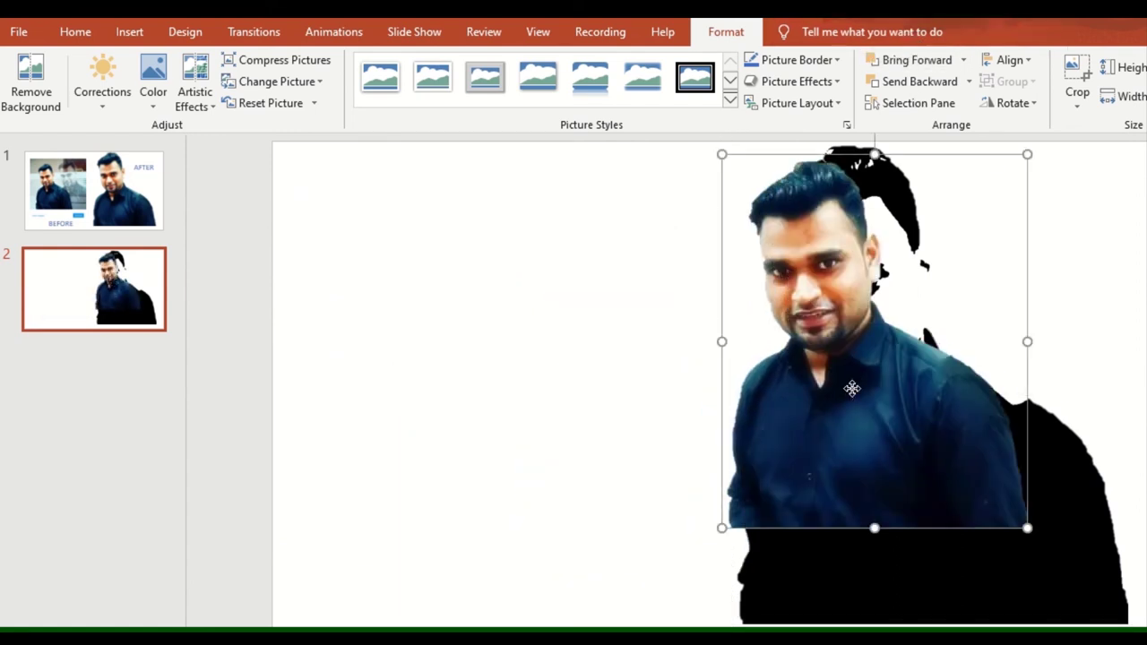
Offset the colour cutout slightly so a thin black edge shows around it.
left_click_drag(851, 388, 871, 373)
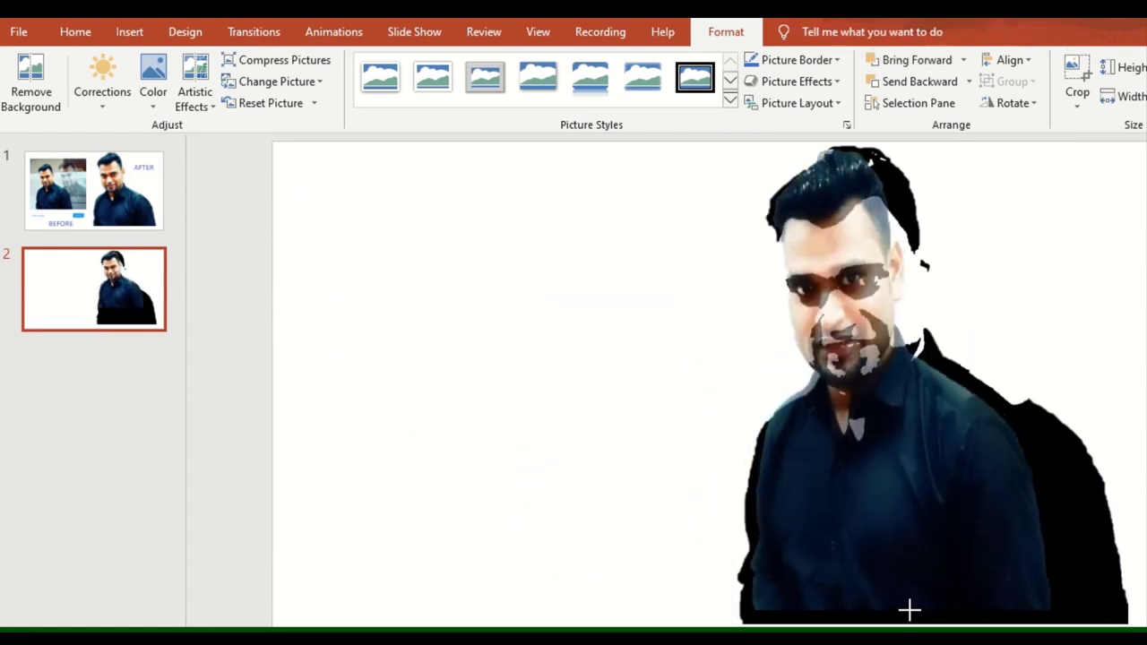
left_click(910, 615)
key("Delete")
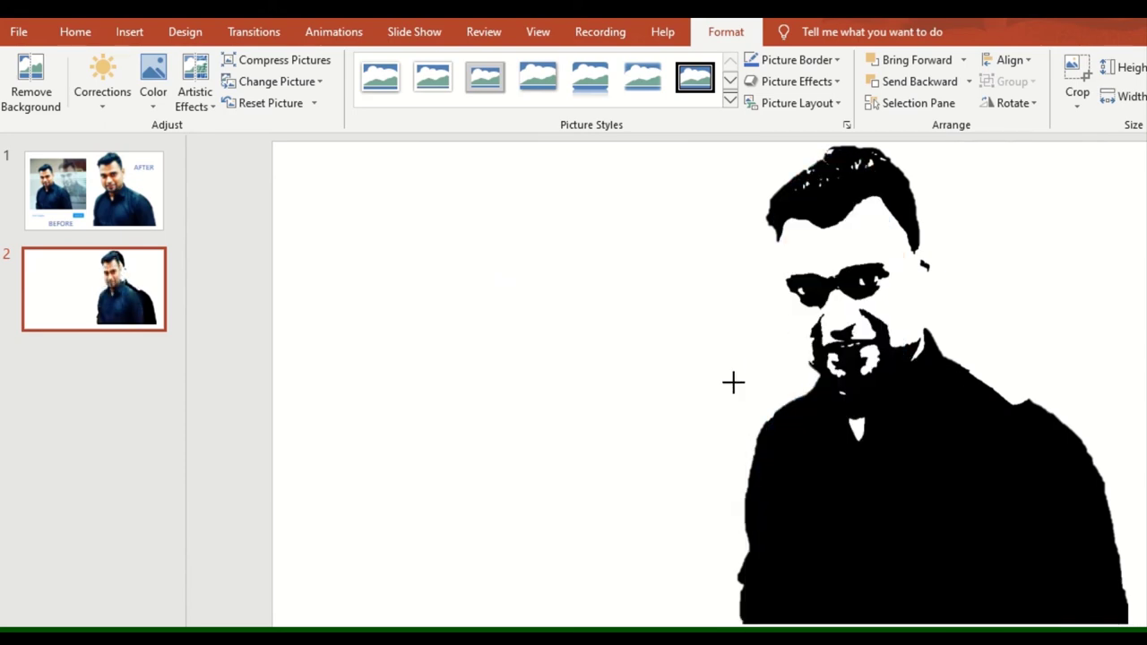
key("ctrl+z")
left_click(861, 489)
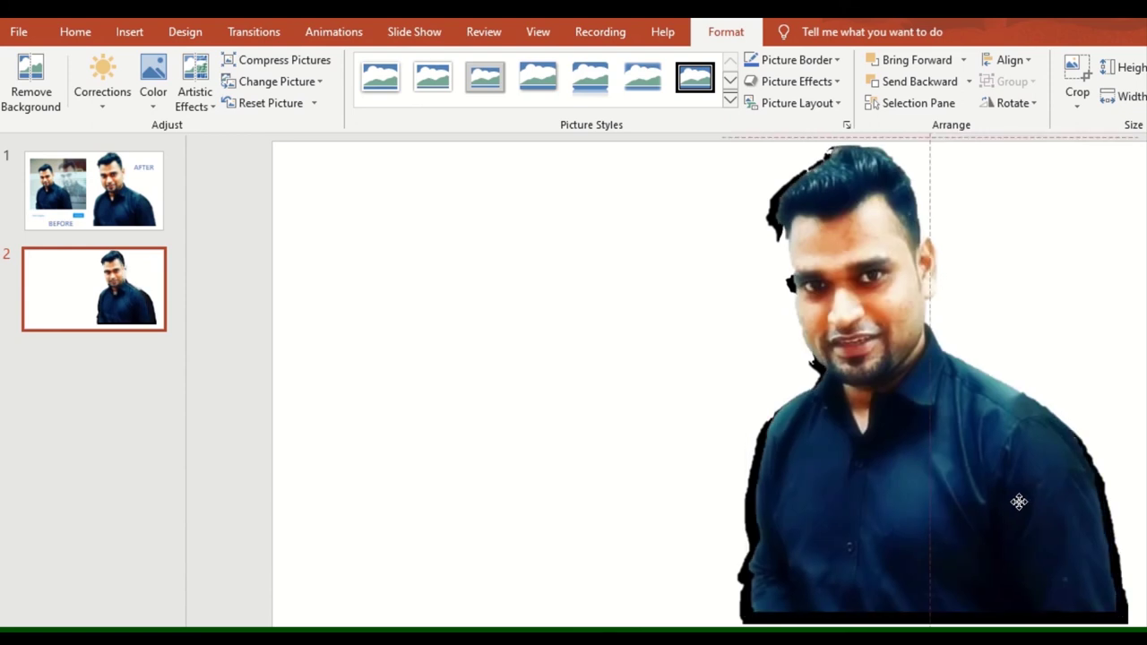
left_click_drag(1016, 499, 1010, 507)
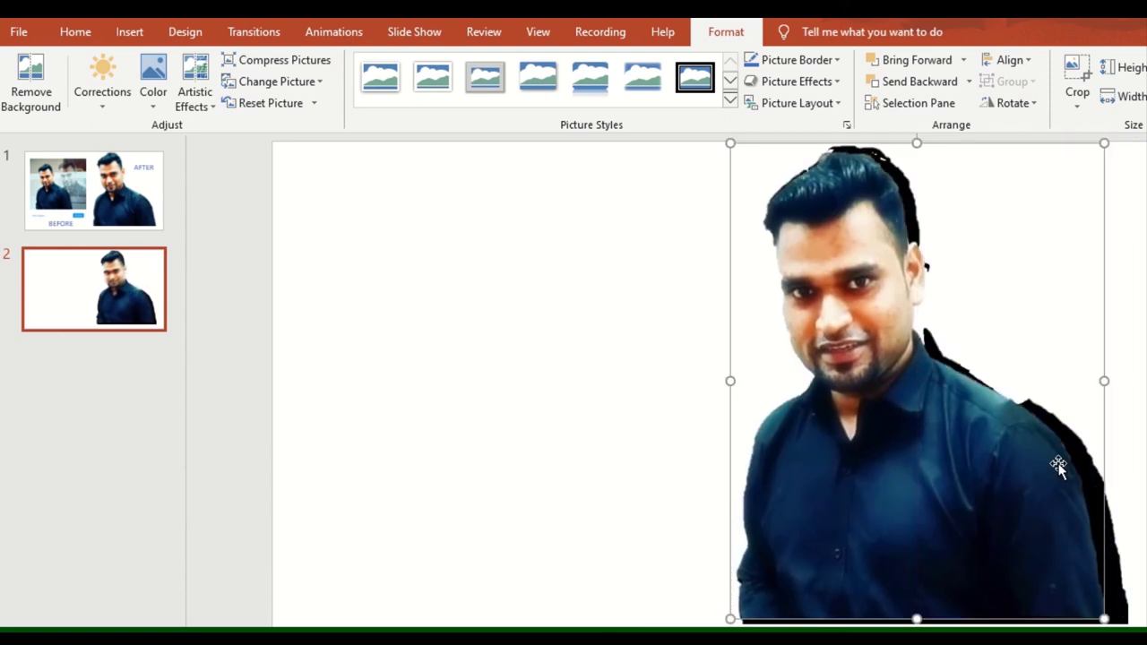
left_click(570, 442)
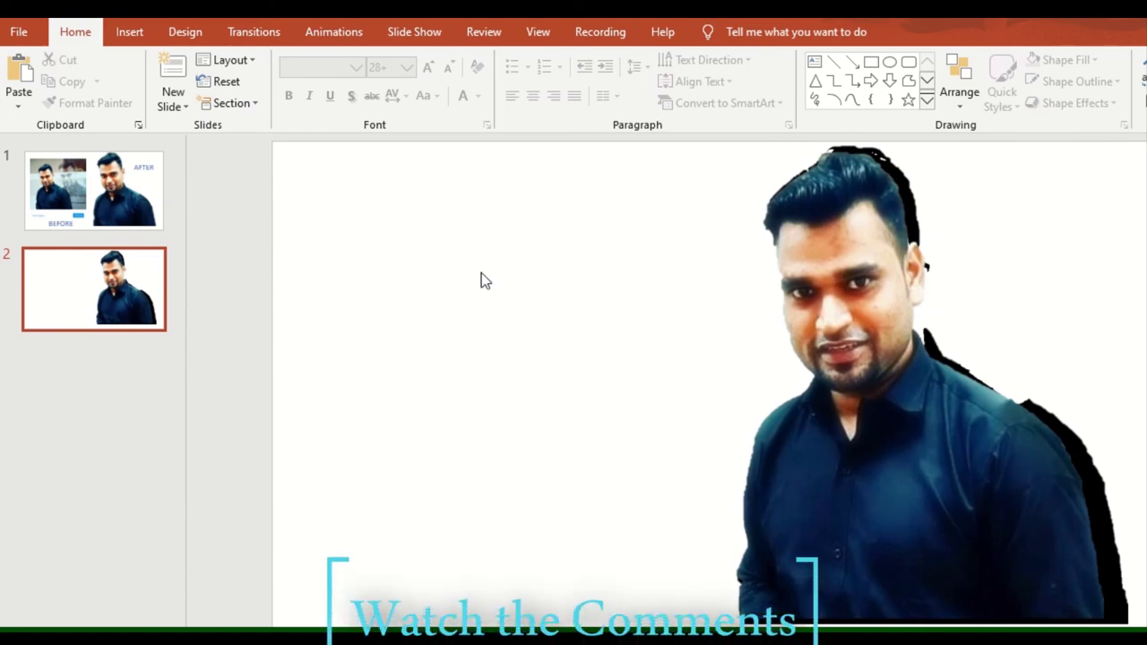